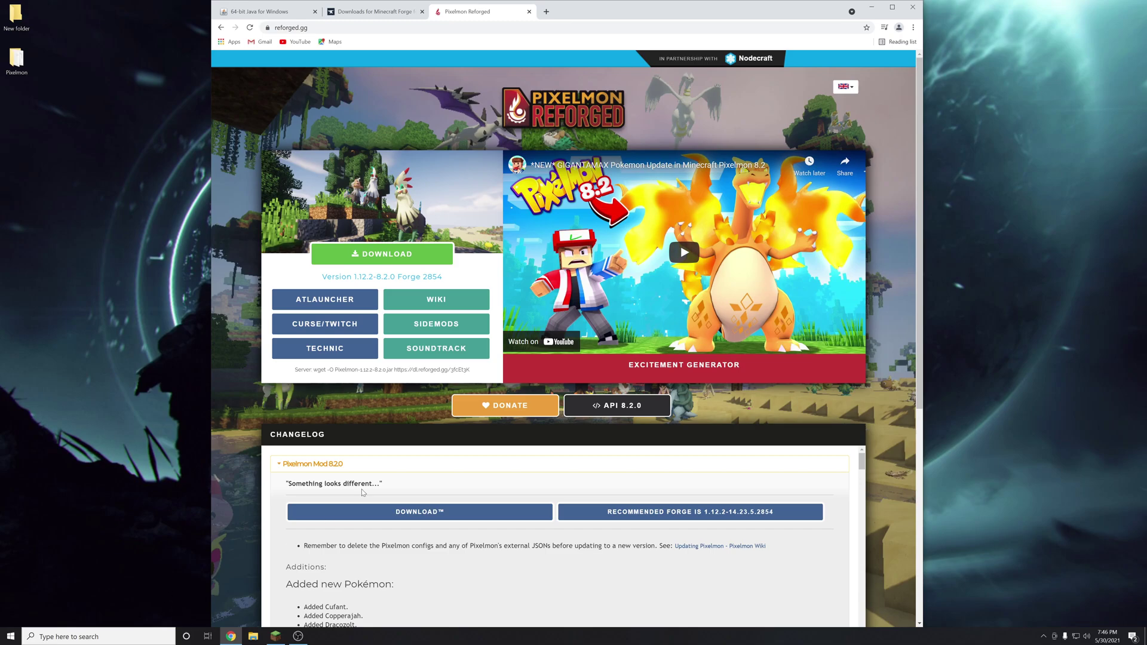
Step: Look through the Pixelmon Mod 8.2.0 changelog for the added Pokémon and Gigantamax forms
{"action": "scroll", "coordinate": [550, 472], "scroll_direction": "down", "scroll_amount": 2}
{"action": "scroll", "coordinate": [236, 508], "scroll_direction": "down", "scroll_amount": 1}
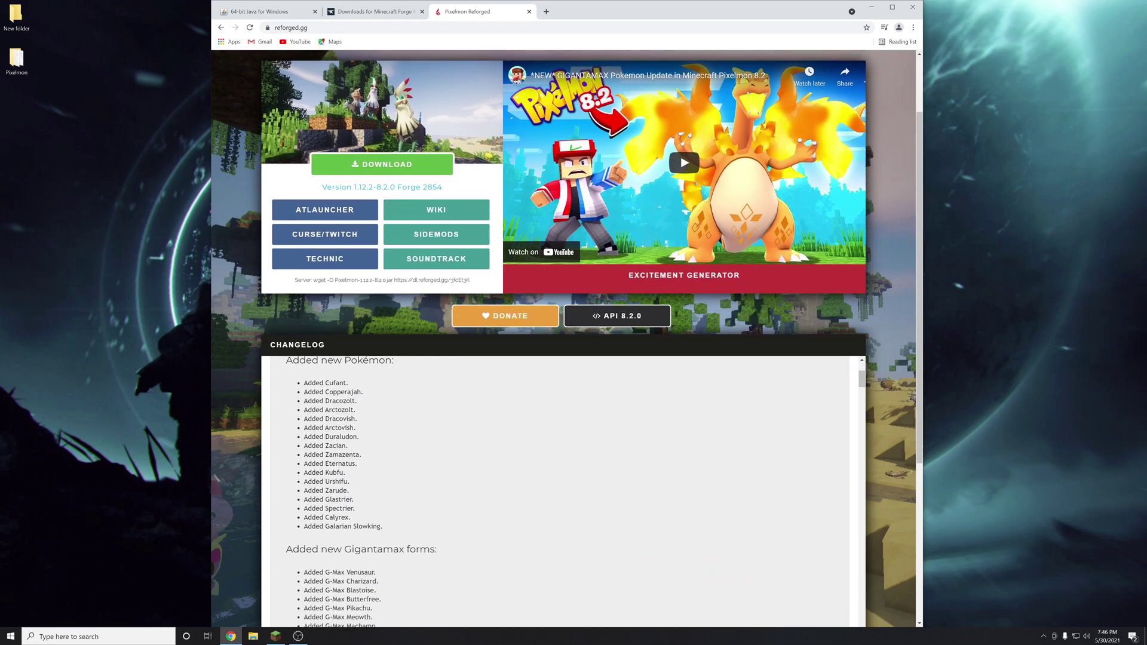
{"action": "double_click", "coordinate": [335, 481]}
{"action": "left_click", "coordinate": [361, 487]}
{"action": "double_click", "coordinate": [337, 517]}
{"action": "left_click", "coordinate": [399, 511]}
{"action": "scroll", "coordinate": [398, 510], "scroll_direction": "up", "scroll_amount": 2}
{"action": "scroll", "coordinate": [398, 511], "scroll_direction": "up", "scroll_amount": 1}
{"action": "scroll", "coordinate": [244, 443], "scroll_direction": "down", "scroll_amount": 3}
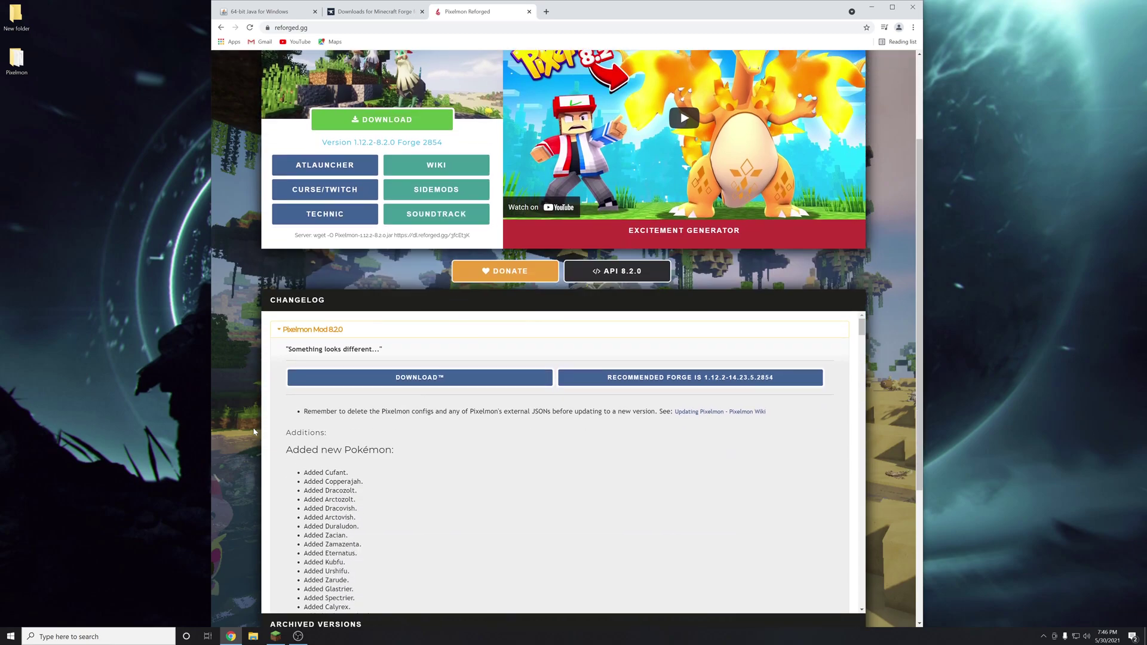
{"action": "scroll", "coordinate": [252, 401], "scroll_direction": "up", "scroll_amount": 3}
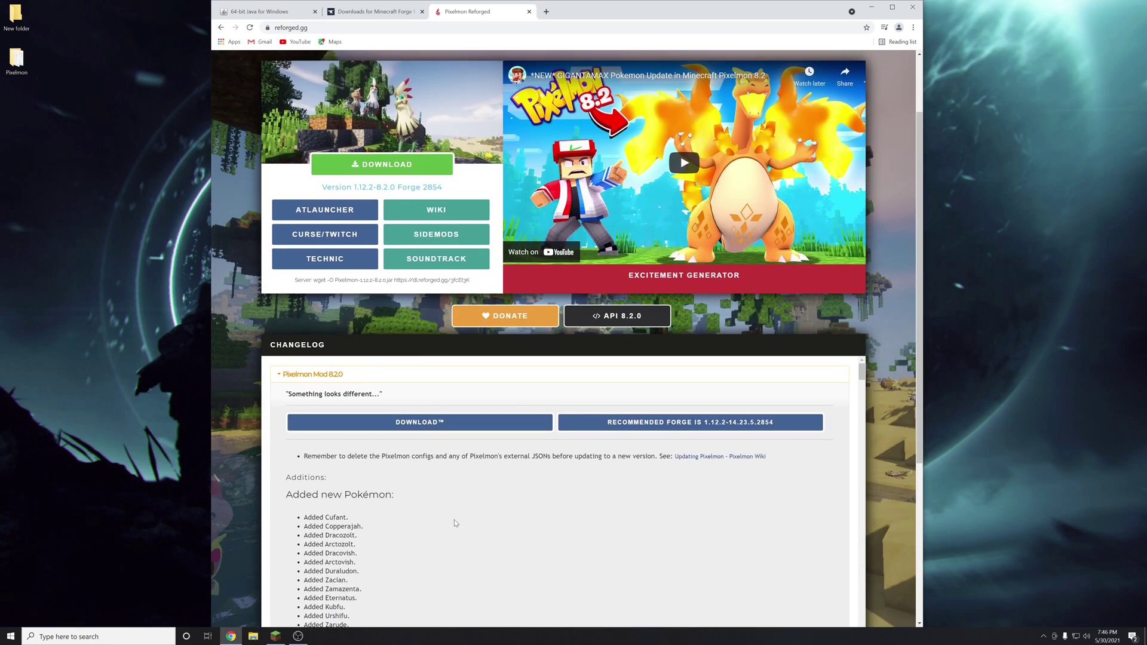
Step: Check which Minecraft version the Pixelmon Reforged download requires
{"action": "scroll", "coordinate": [240, 279], "scroll_direction": "up", "scroll_amount": 2}
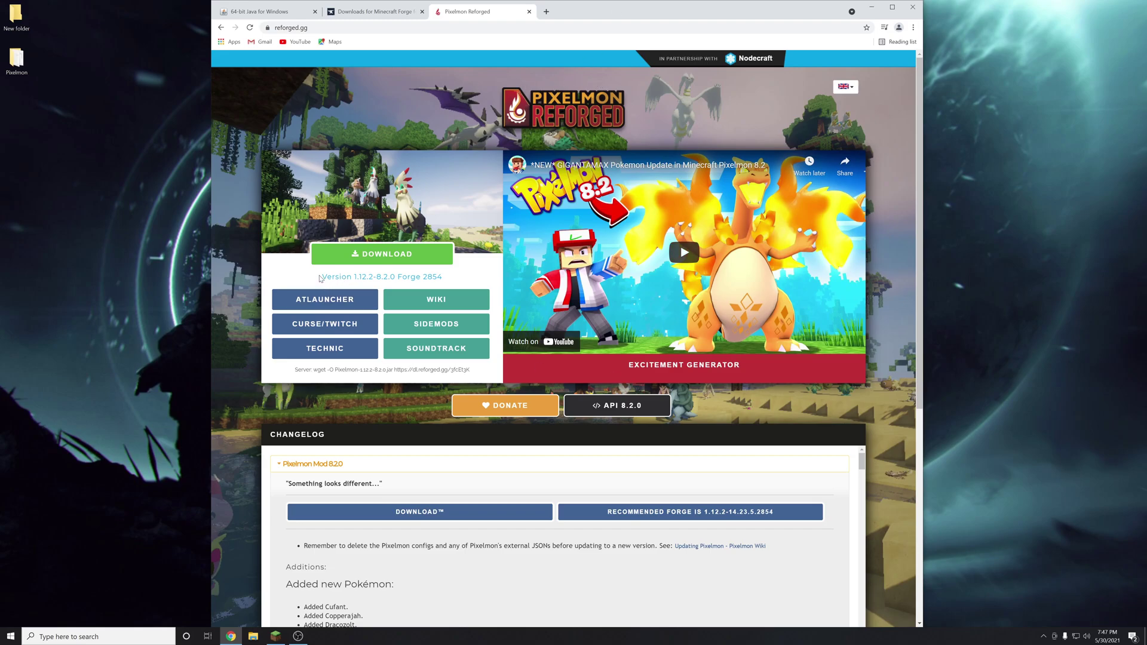
{"action": "left_click_drag", "start_coordinate": [321, 277], "coordinate": [373, 278]}
{"action": "left_click", "coordinate": [435, 135]}
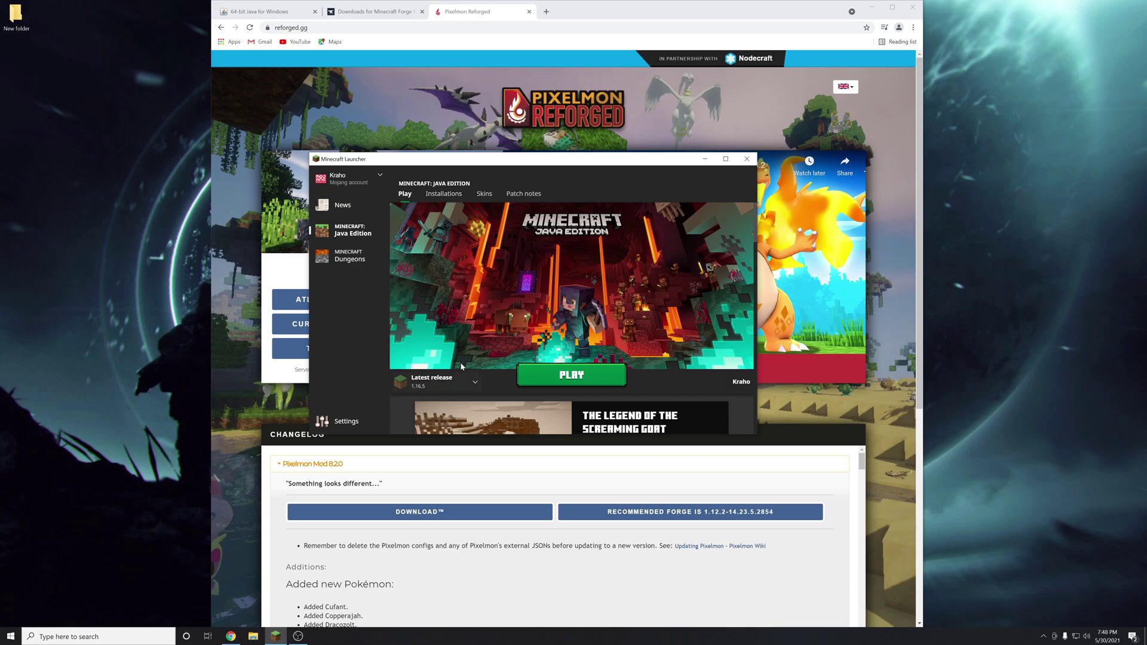
Step: Start a new Java Edition installation in Minecraft Launcher and name it 1.12.2
{"action": "left_click", "coordinate": [461, 383]}
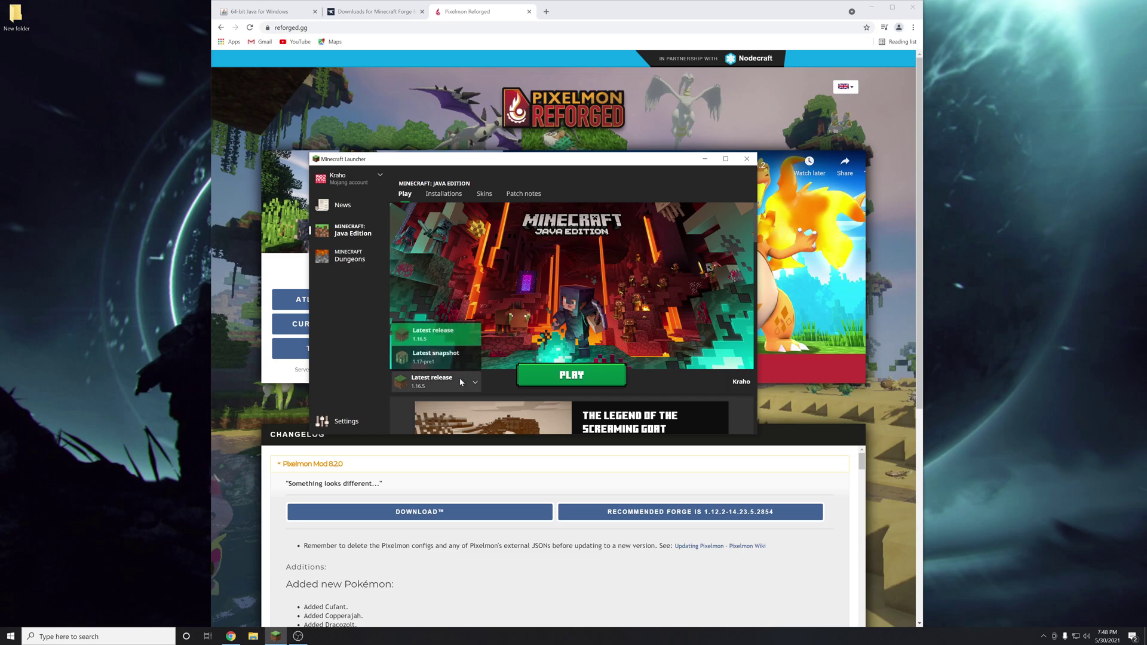
{"action": "left_click", "coordinate": [442, 340]}
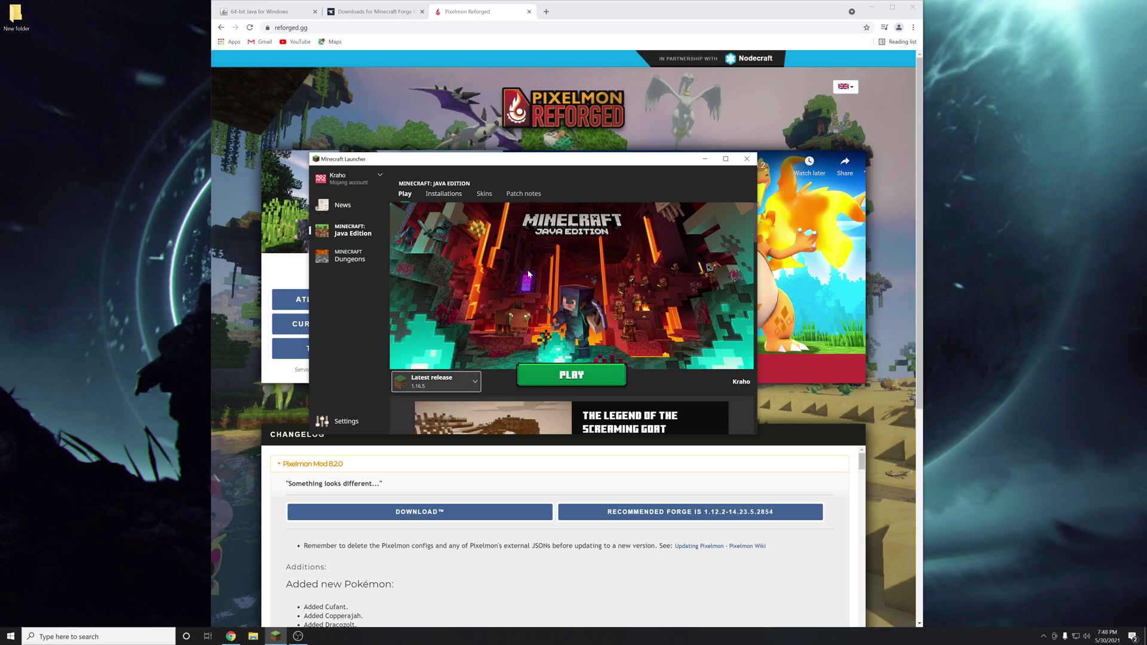
{"action": "left_click", "coordinate": [443, 193]}
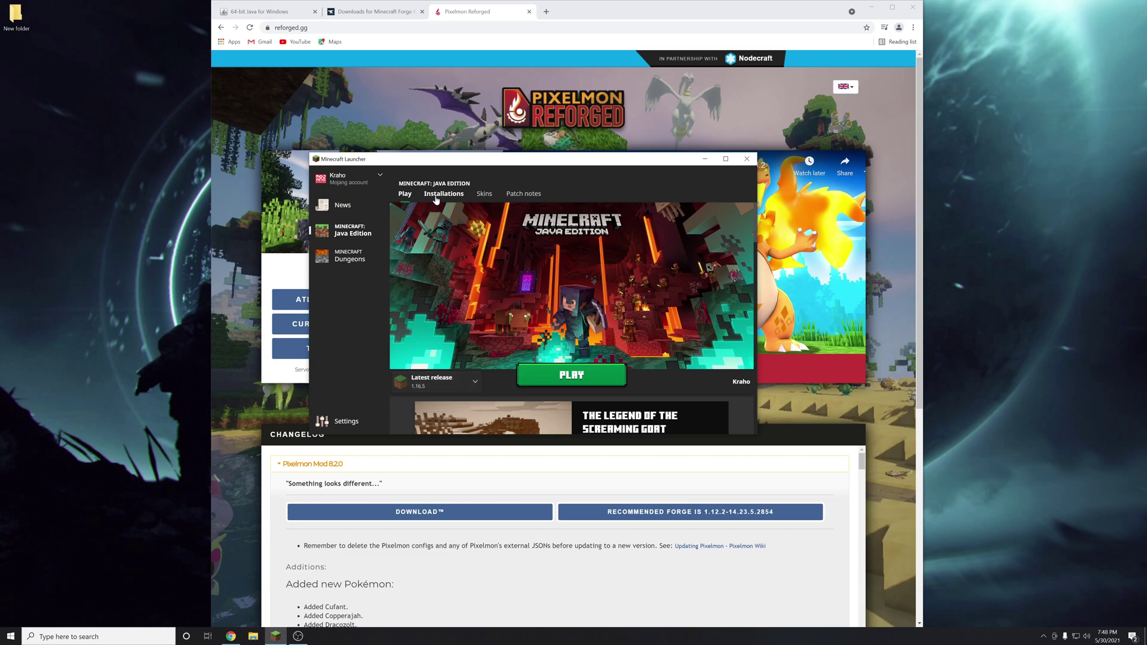
{"action": "left_click", "coordinate": [429, 249]}
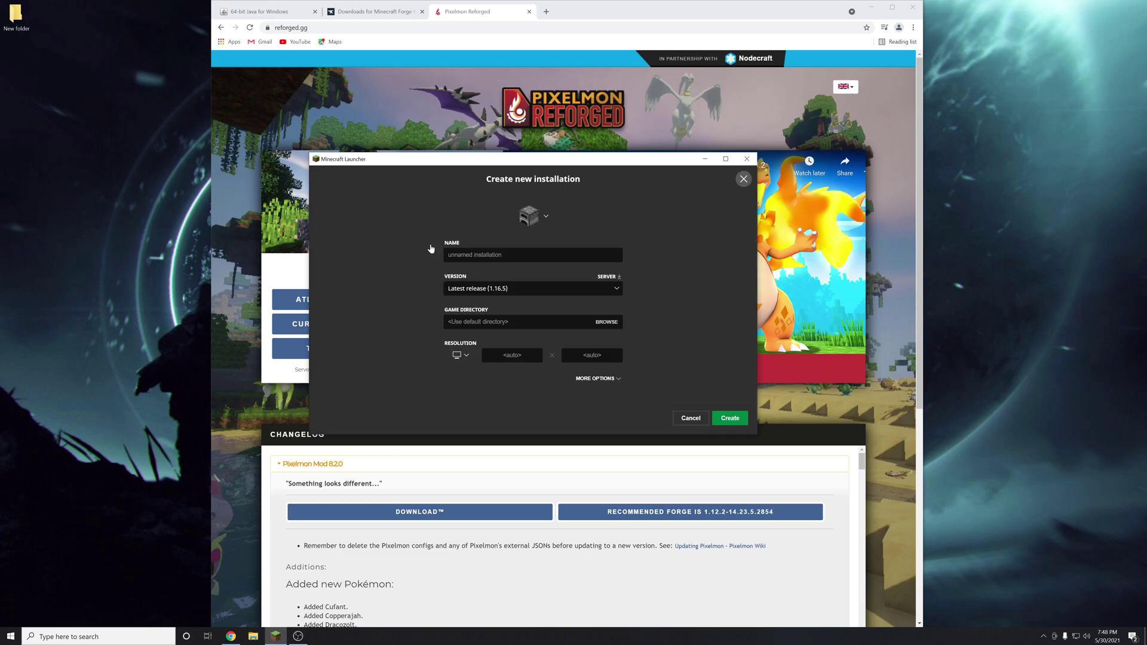
{"action": "left_click", "coordinate": [454, 247]}
{"action": "type", "text": "1.12.2"}
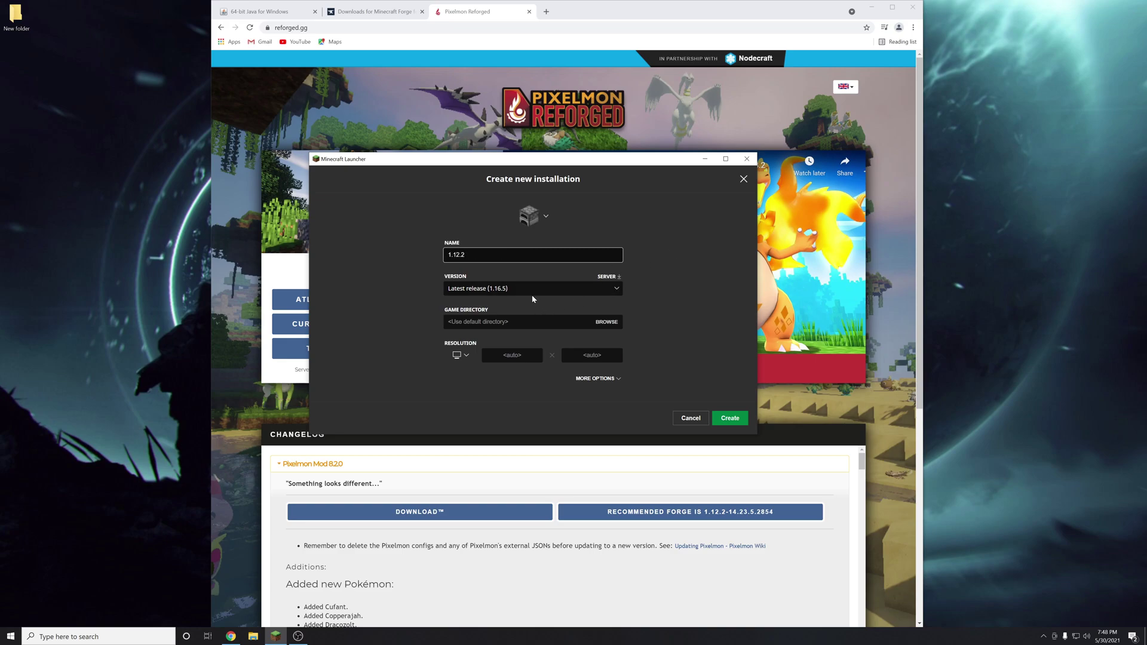
Step: Set the new installation's version to release 1.12.2 and create it
{"action": "left_click", "coordinate": [532, 292]}
{"action": "scroll", "coordinate": [511, 349], "scroll_direction": "down", "scroll_amount": 5}
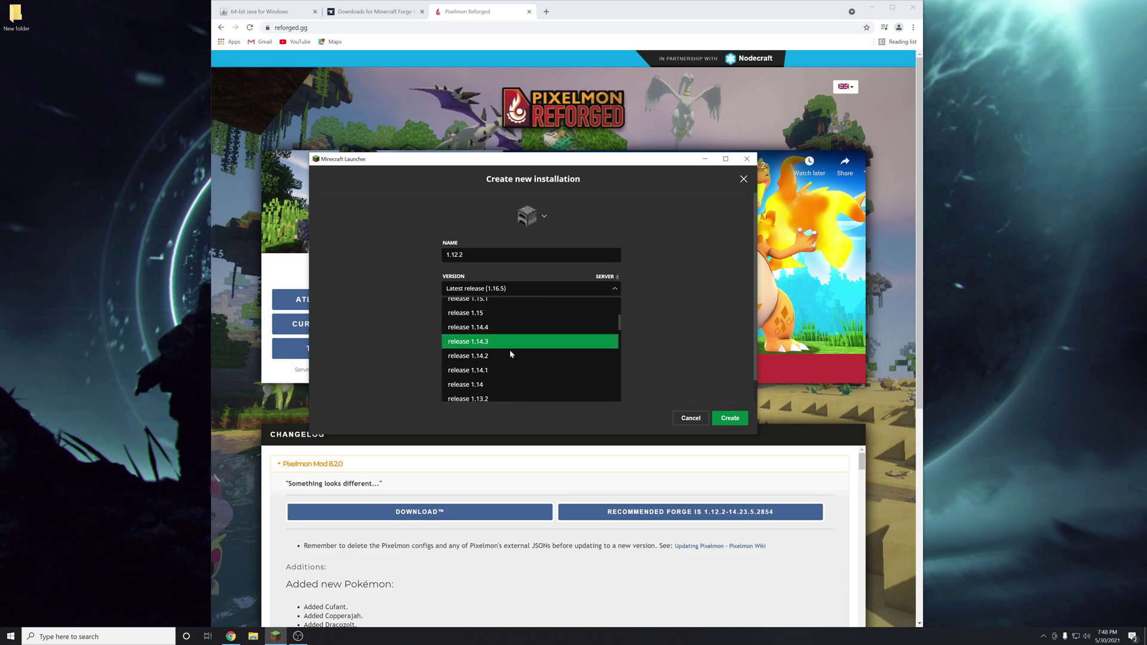
{"action": "scroll", "coordinate": [511, 354], "scroll_direction": "down", "scroll_amount": 3}
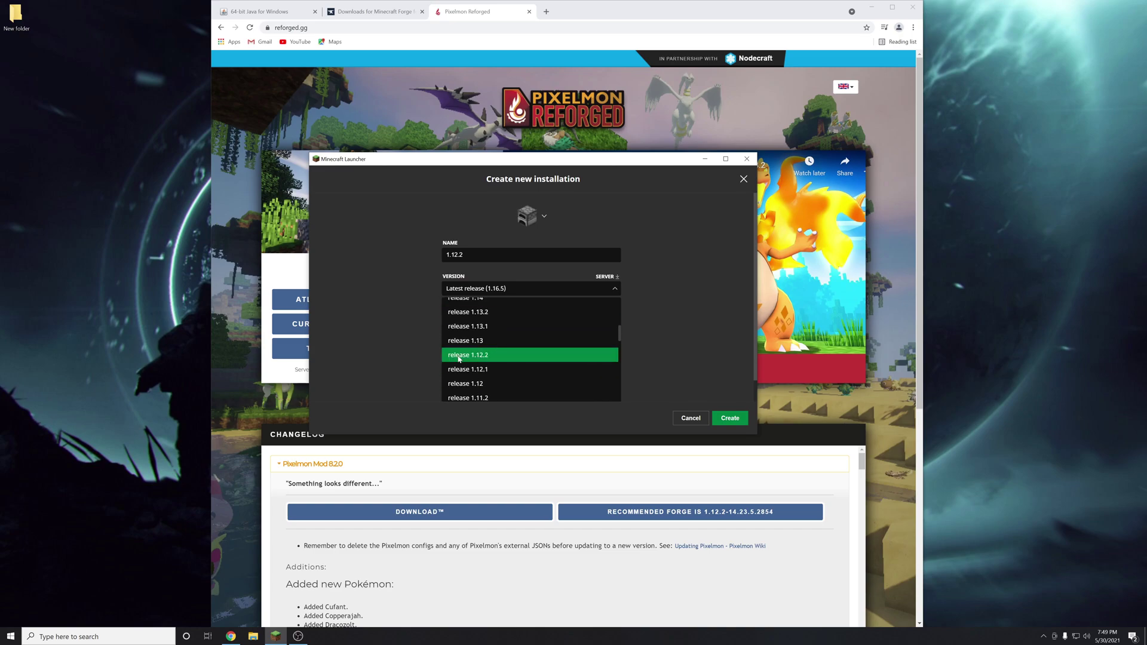
{"action": "left_click", "coordinate": [476, 355]}
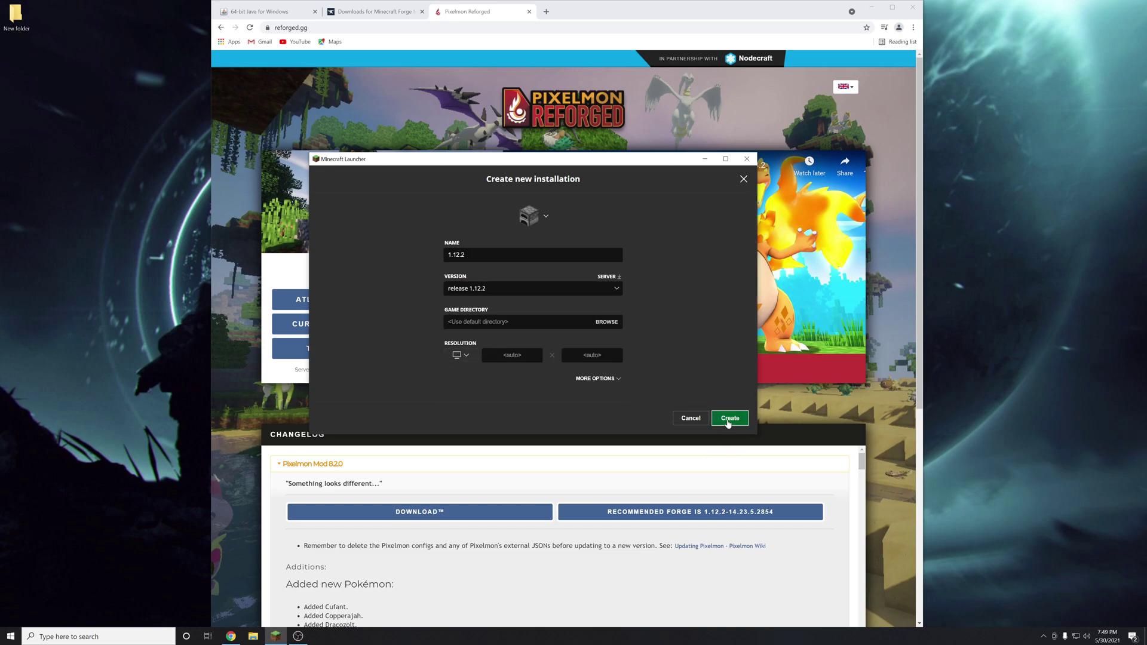
{"action": "left_click", "coordinate": [730, 418]}
Step: Launch the 1.12.2 installation once, accepting the player safety risks without further warnings, and close the game from its title screen
{"action": "mouse_move", "coordinate": [616, 311]}
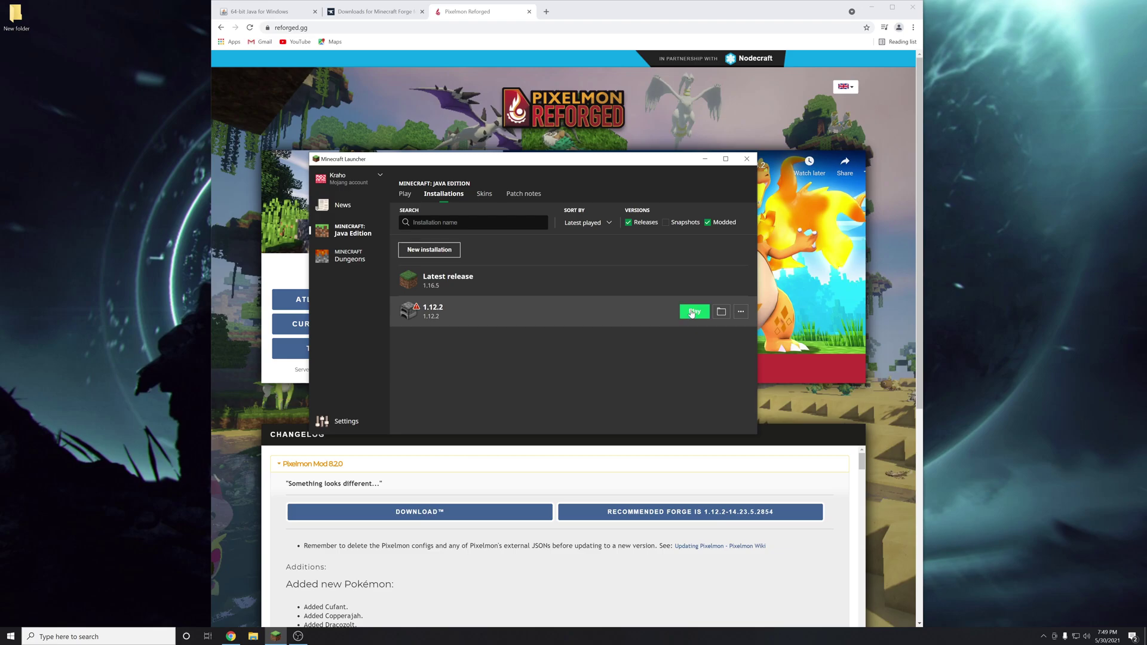
{"action": "left_click", "coordinate": [692, 313]}
{"action": "left_click", "coordinate": [479, 312]}
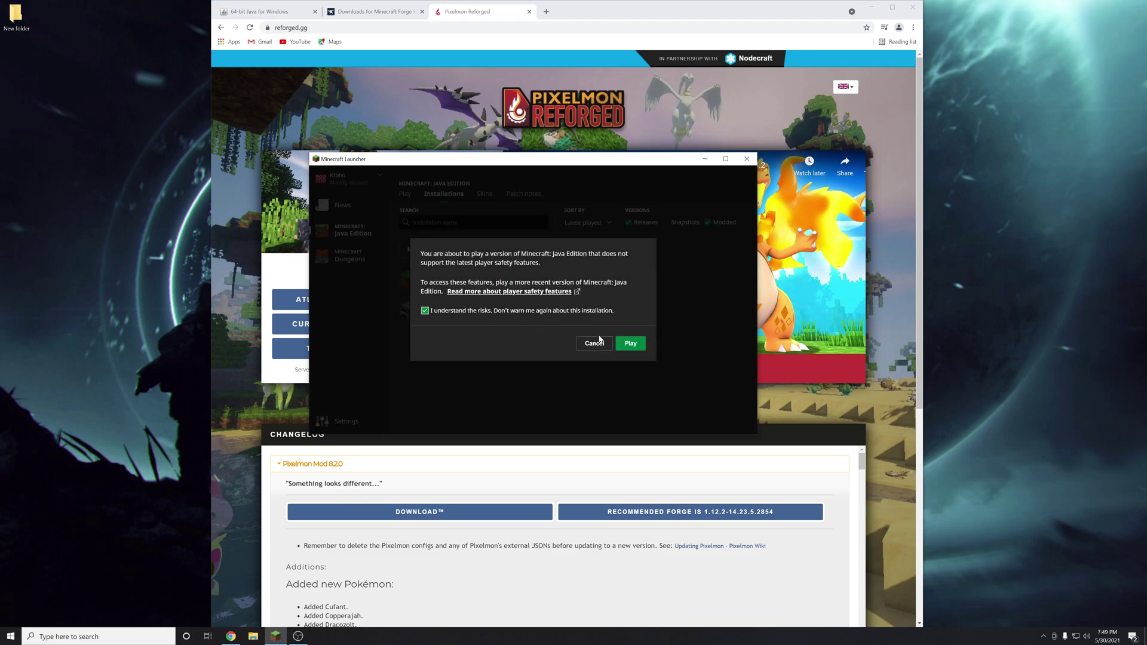
{"action": "left_click", "coordinate": [630, 343]}
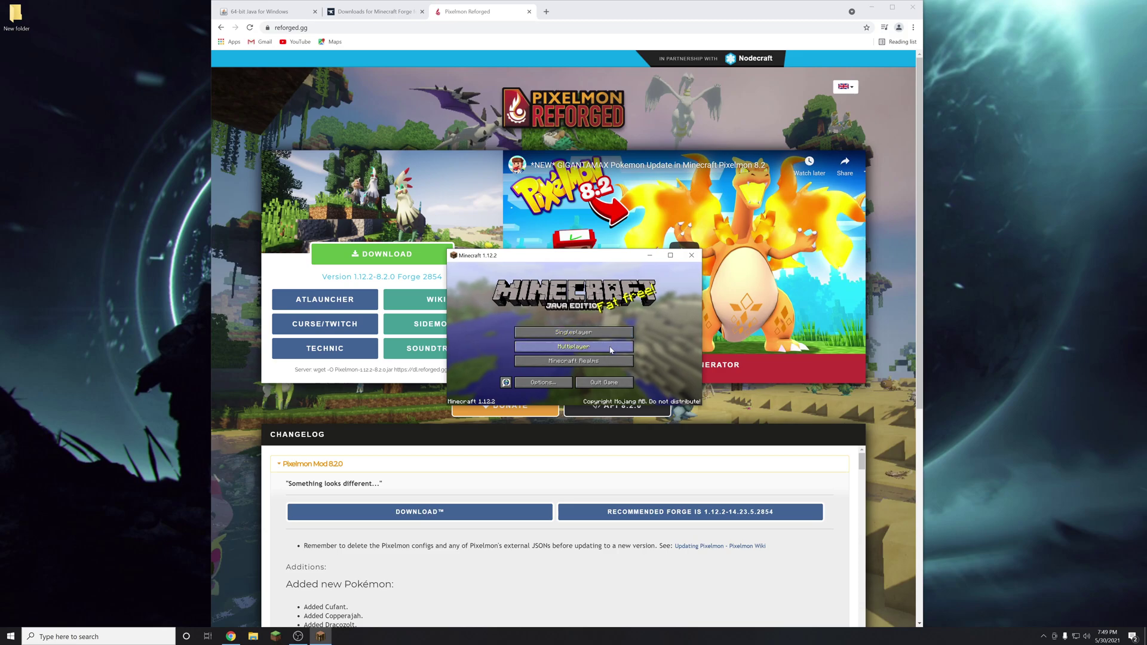
{"action": "left_click", "coordinate": [691, 255]}
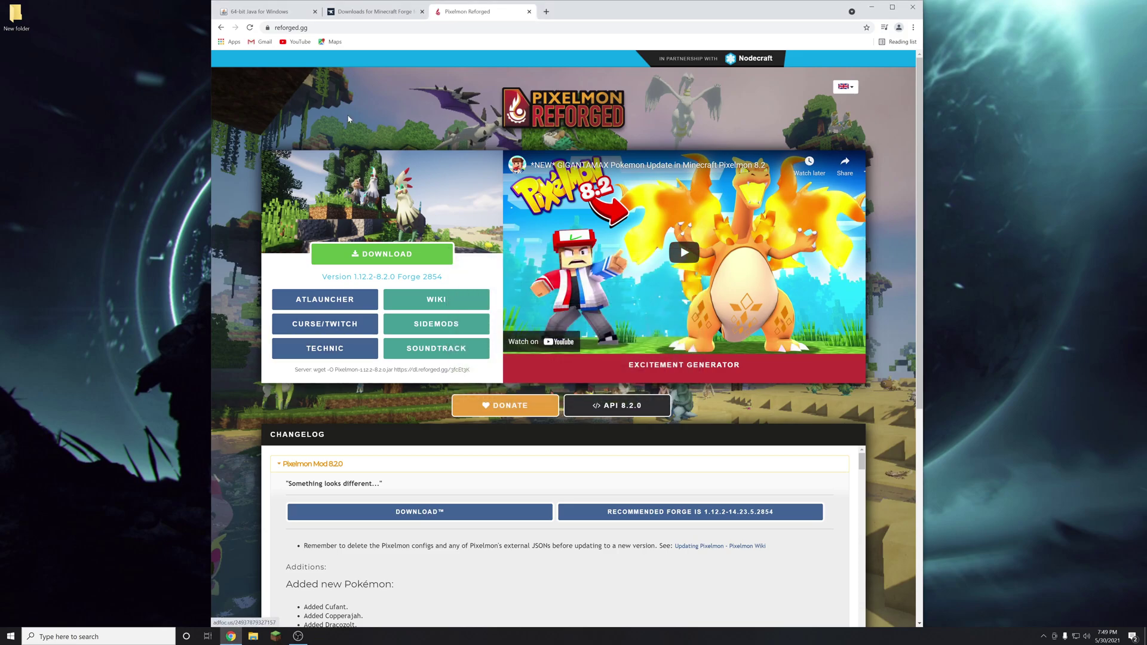
Step: Download 64-bit Java for Windows from java.com, install it in the default folder, and close the finished setup
{"action": "left_click", "coordinate": [276, 11]}
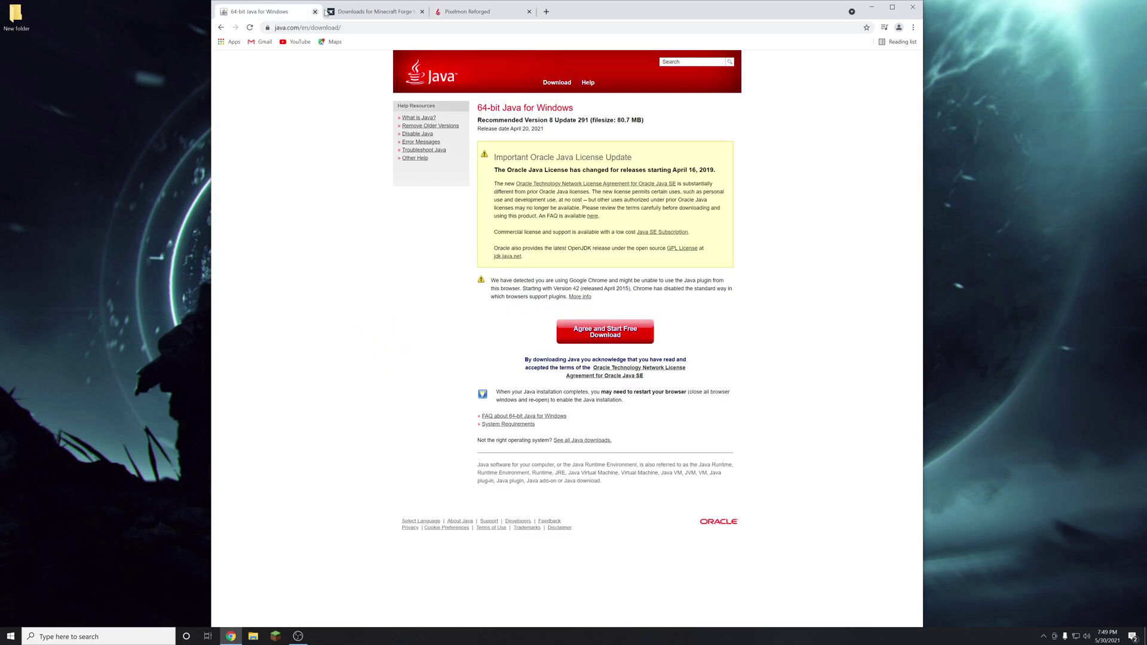
{"action": "left_click", "coordinate": [601, 333]}
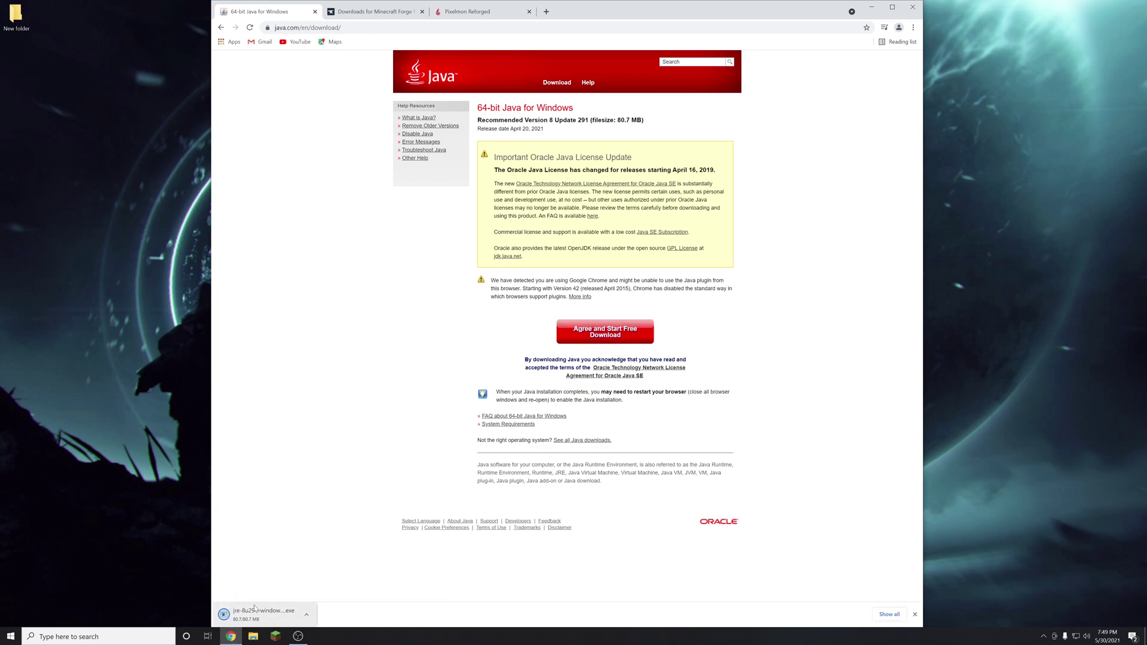
{"action": "left_click", "coordinate": [259, 616]}
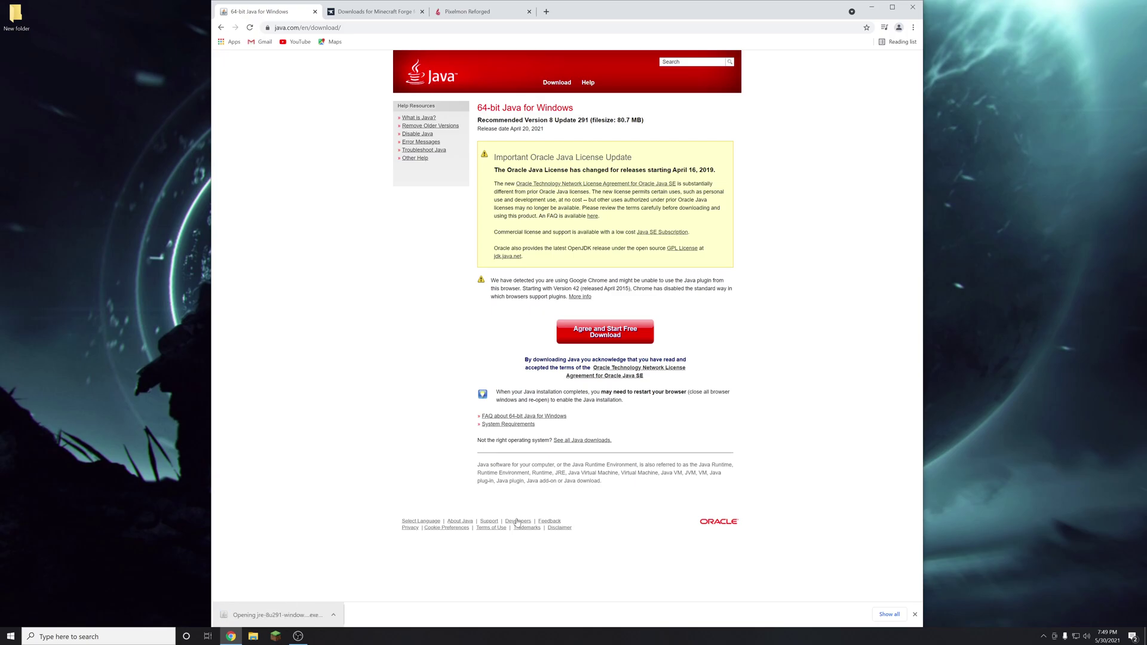
{"action": "left_click", "coordinate": [525, 337]}
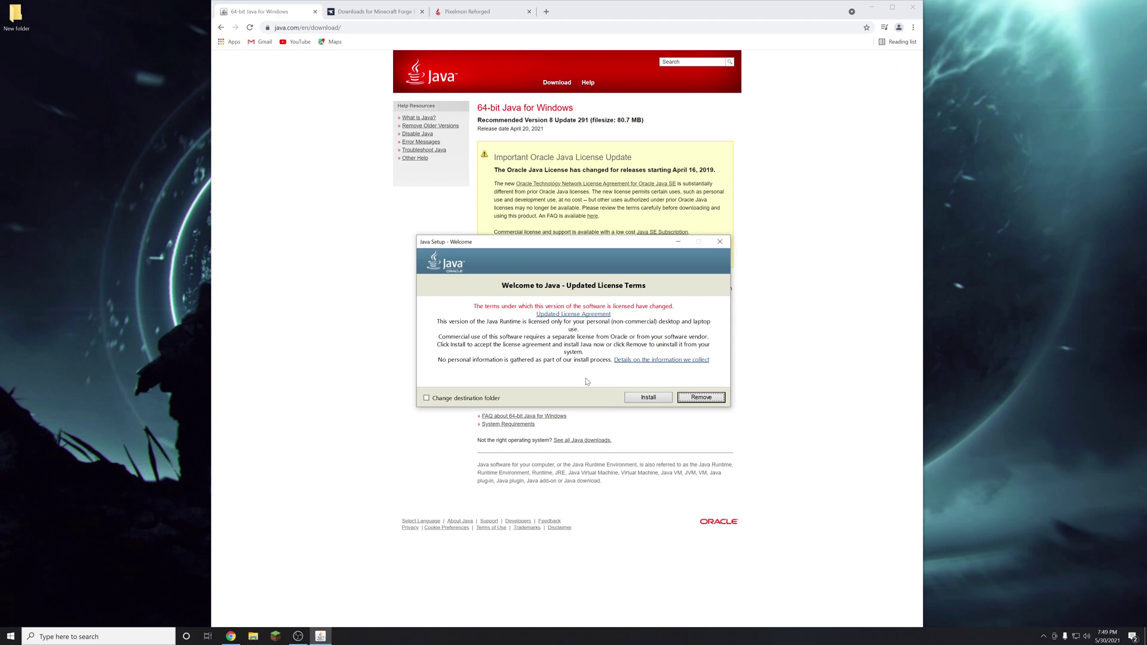
{"action": "left_click", "coordinate": [649, 398]}
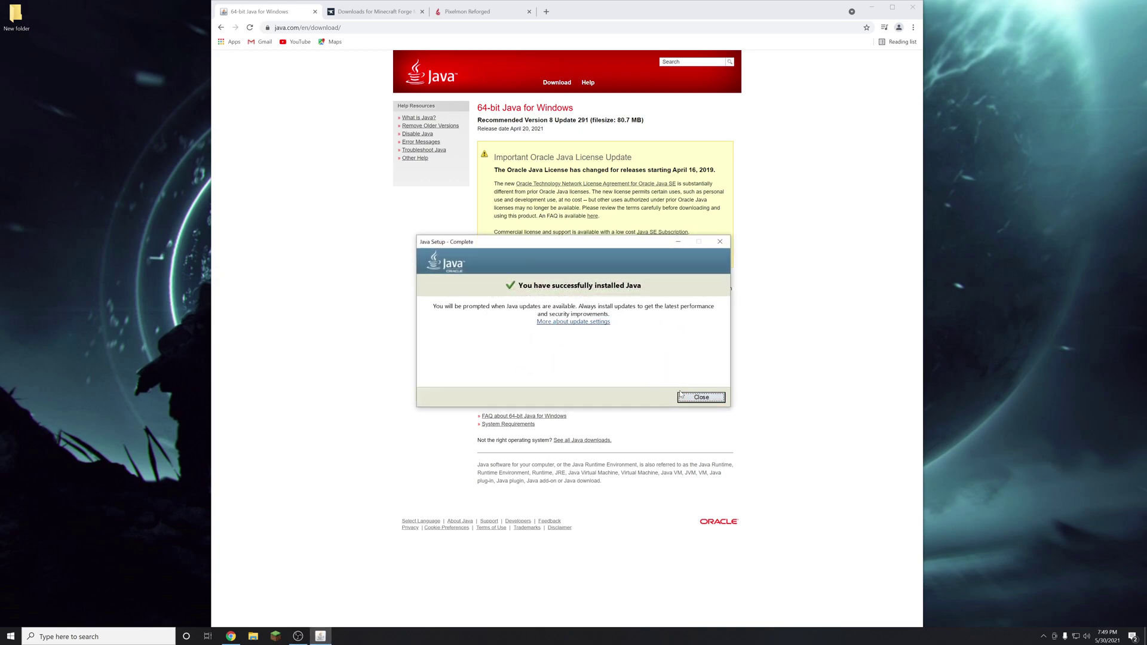
{"action": "left_click", "coordinate": [681, 396]}
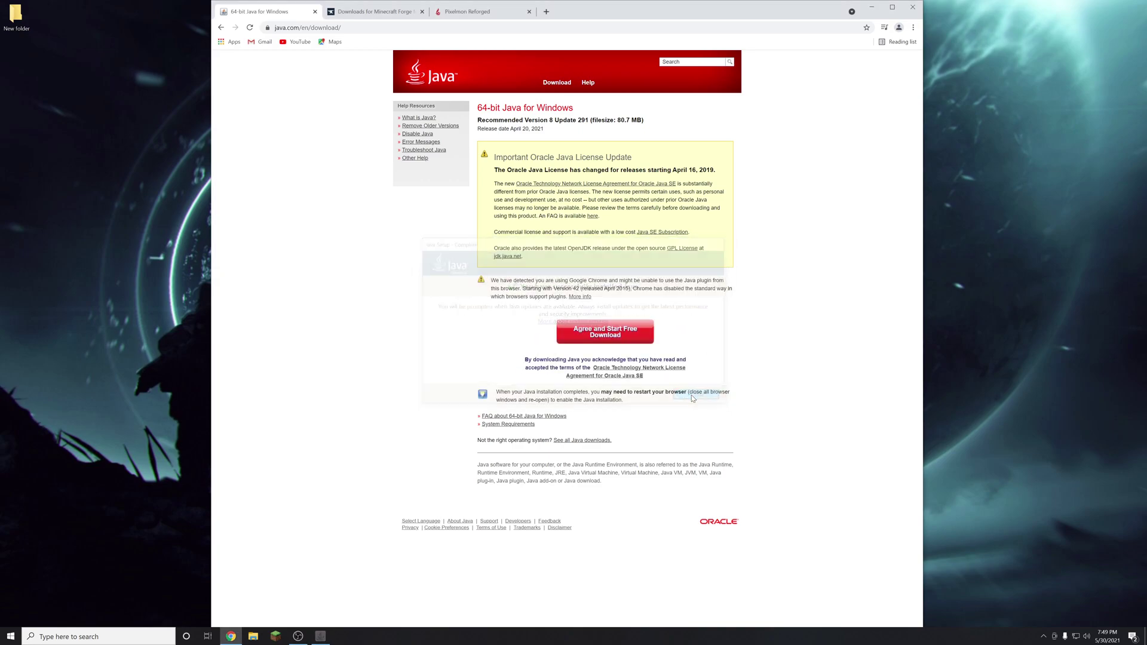
Step: Close the Java download page and bring up the Minecraft Forge downloads for version 1.12.2
{"action": "left_click", "coordinate": [315, 12]}
{"action": "left_click", "coordinate": [351, 29]}
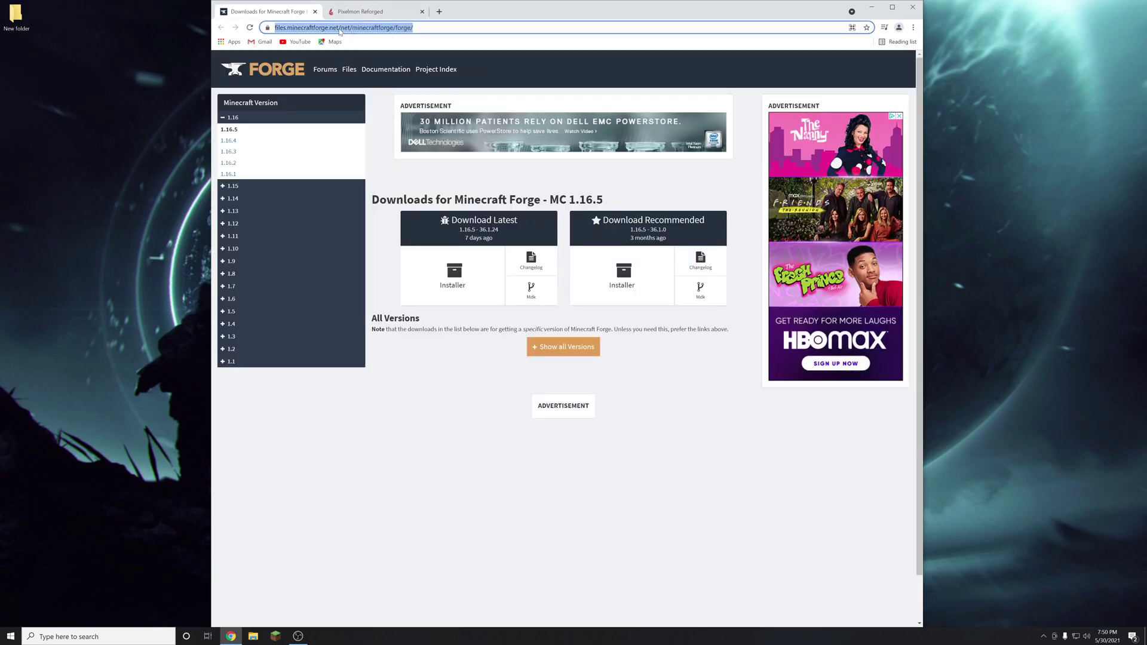
{"action": "left_click", "coordinate": [357, 28]}
{"action": "left_click", "coordinate": [387, 218]}
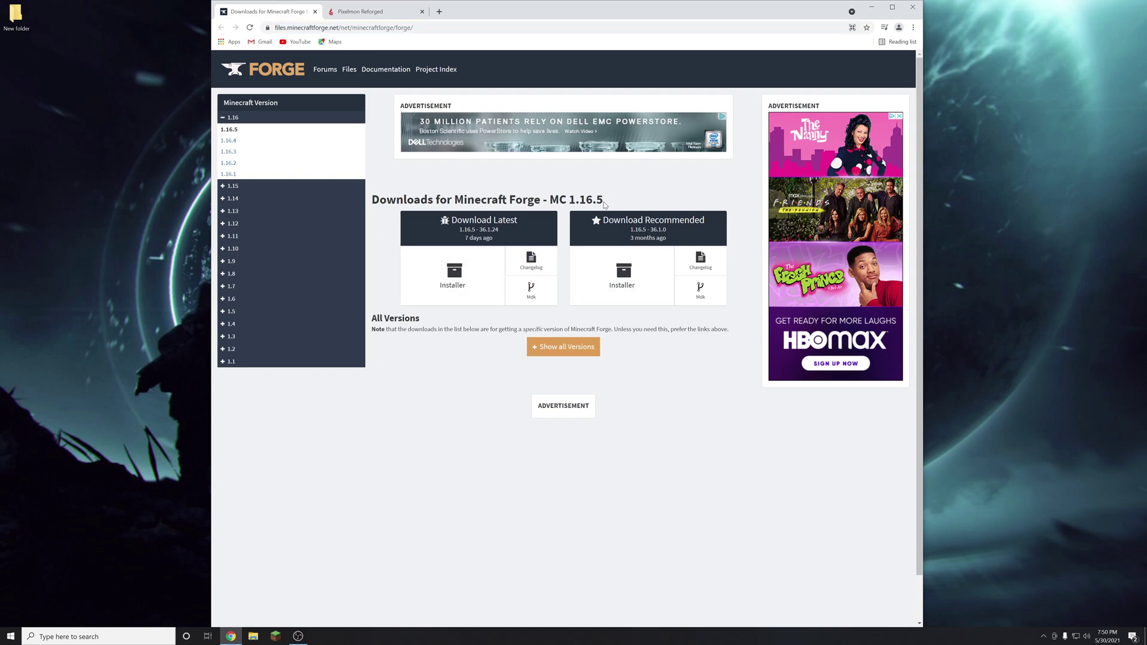
{"action": "left_click_drag", "start_coordinate": [604, 201], "coordinate": [550, 199]}
{"action": "left_click", "coordinate": [573, 201]}
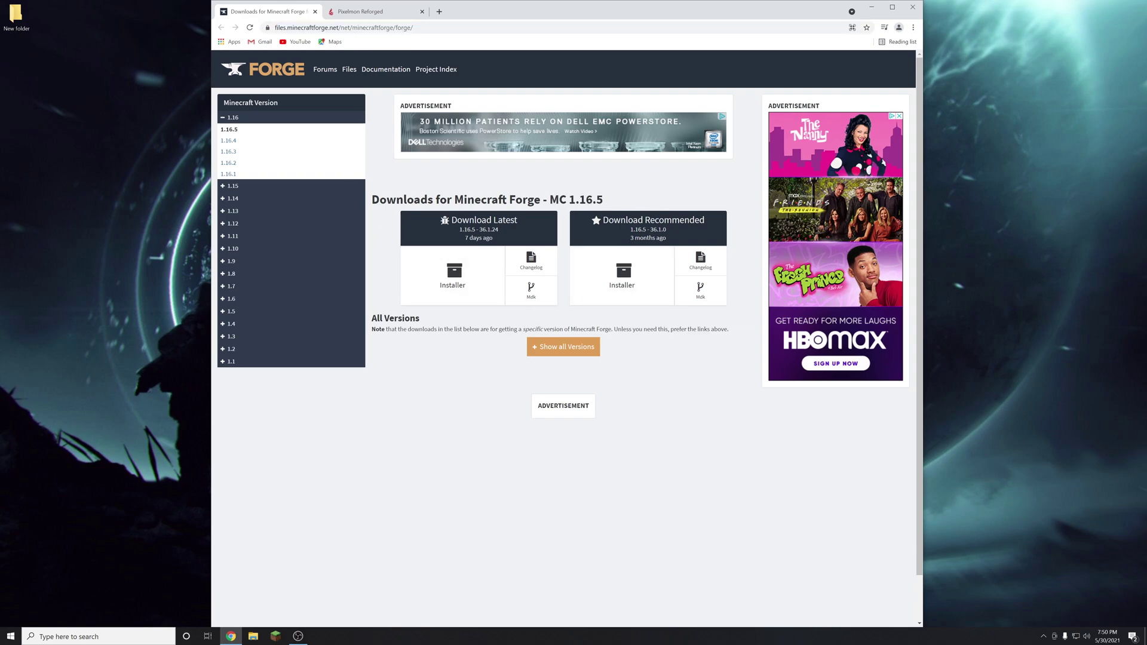
{"action": "left_click", "coordinate": [232, 224]}
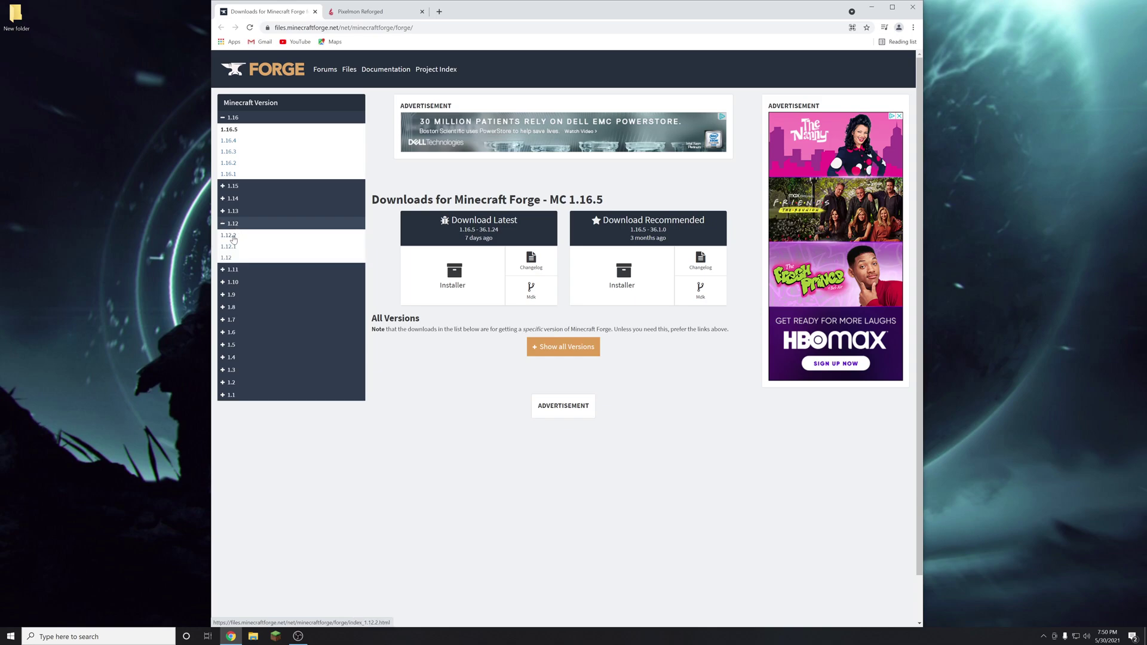
{"action": "left_click", "coordinate": [232, 237]}
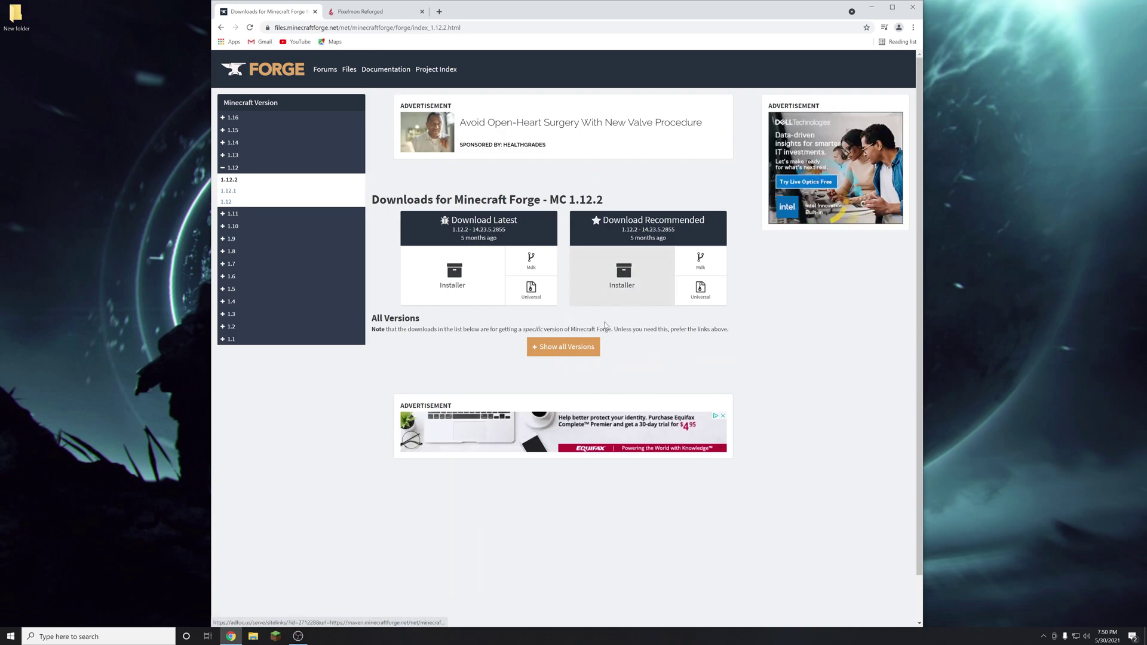
Step: Download the Forge 14.23.5.2855 installer directly from the full version list, keep the file despite the warning, and open it
{"action": "left_click", "coordinate": [559, 346]}
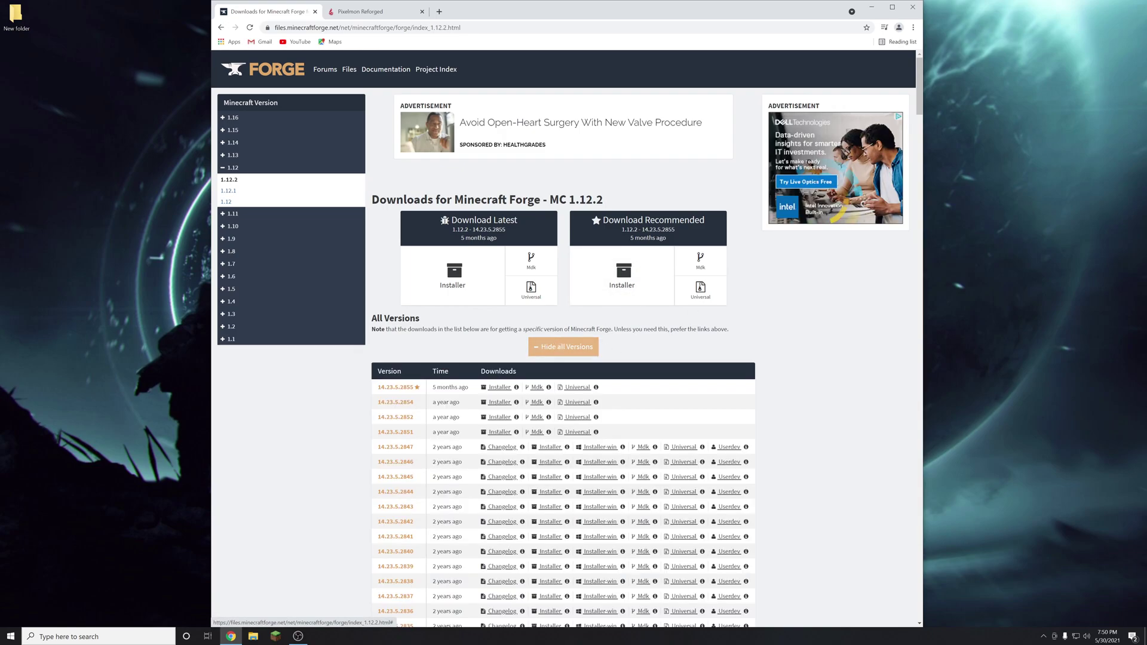
{"action": "left_click_drag", "start_coordinate": [378, 396], "coordinate": [411, 388]}
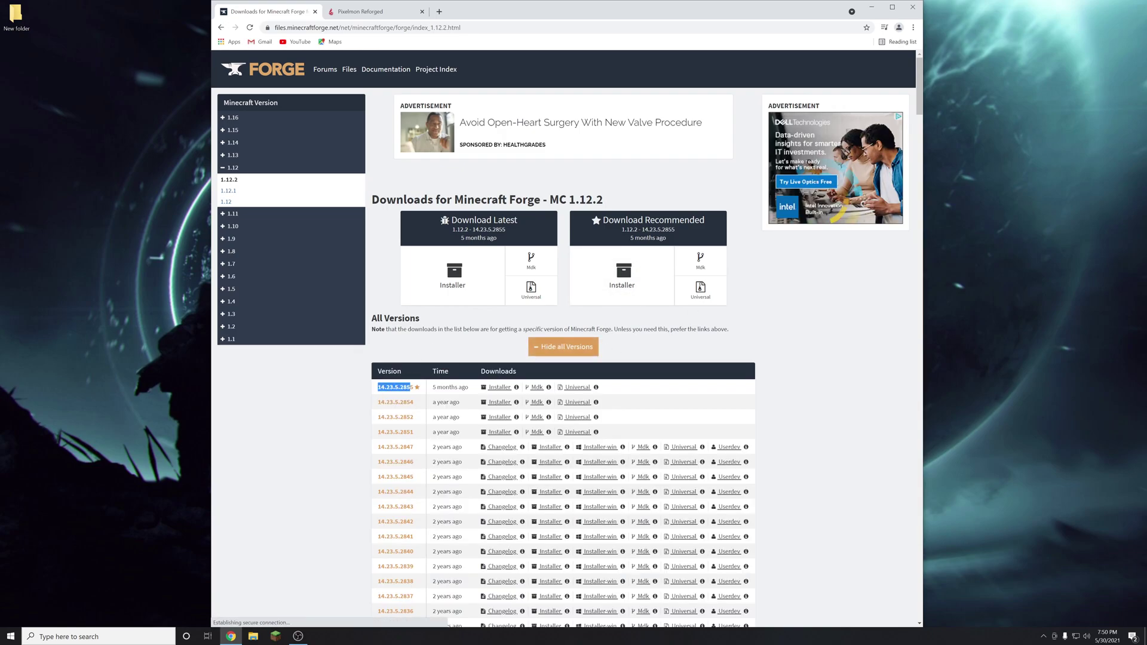
{"action": "left_click", "coordinate": [434, 386]}
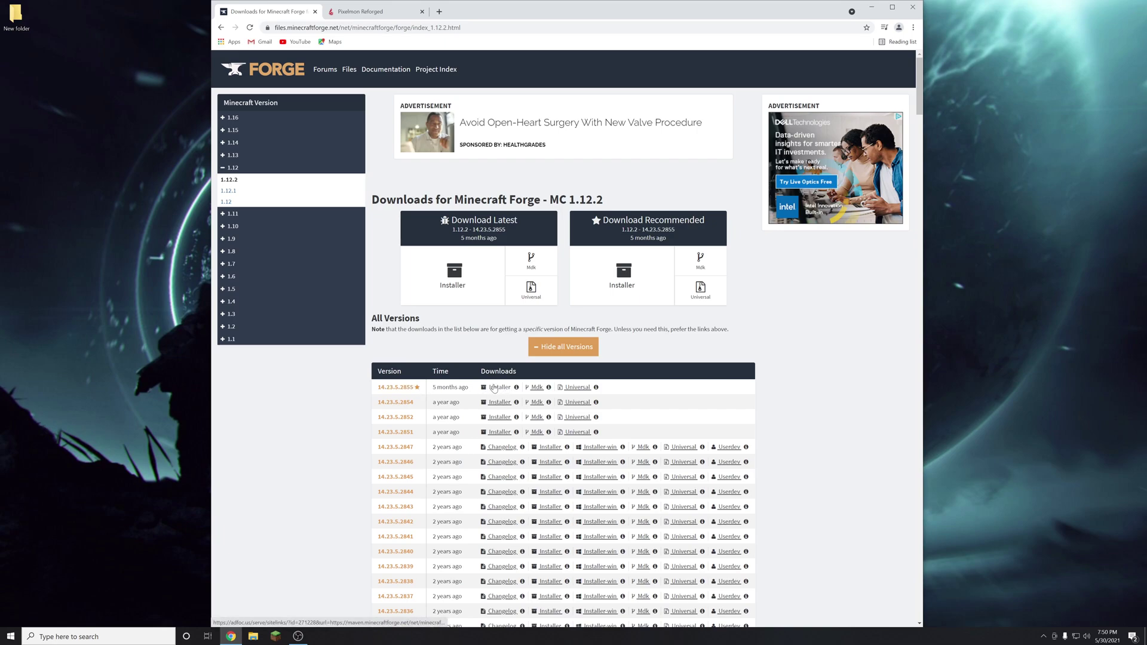
{"action": "mouse_move", "coordinate": [517, 389]}
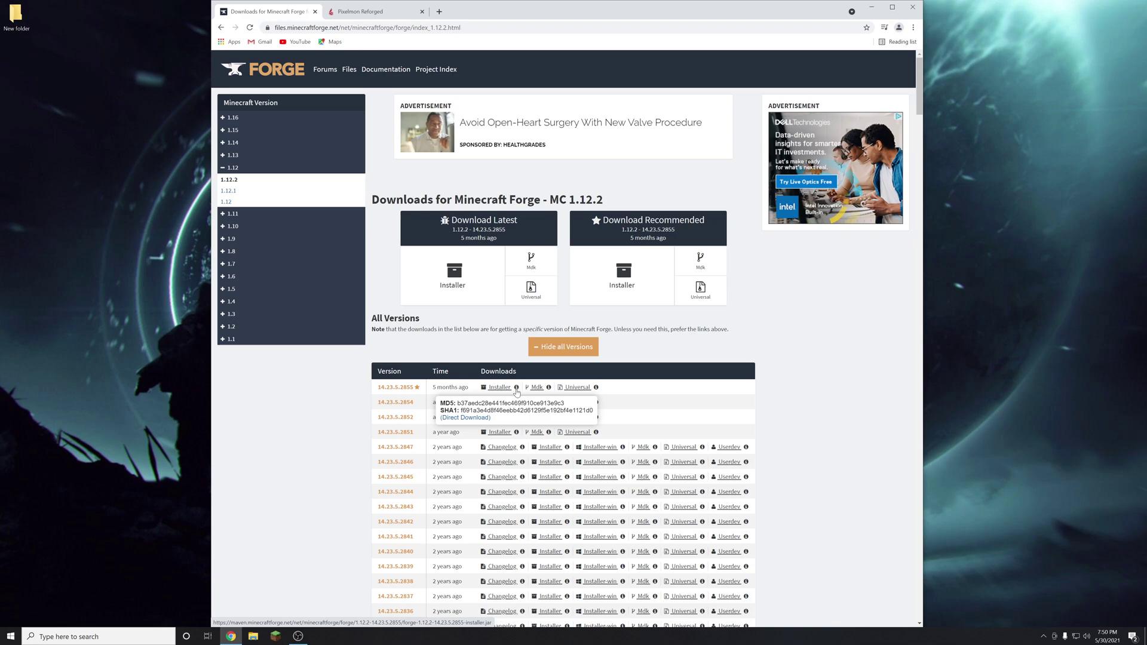
{"action": "left_click", "coordinate": [517, 388]}
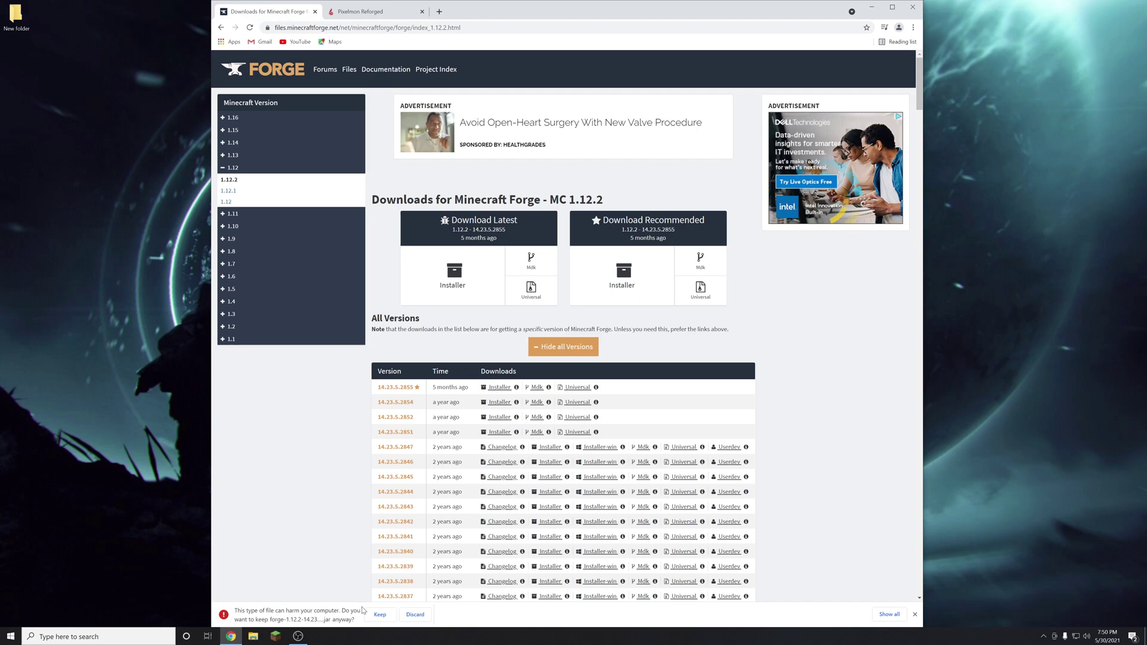
{"action": "left_click", "coordinate": [380, 614]}
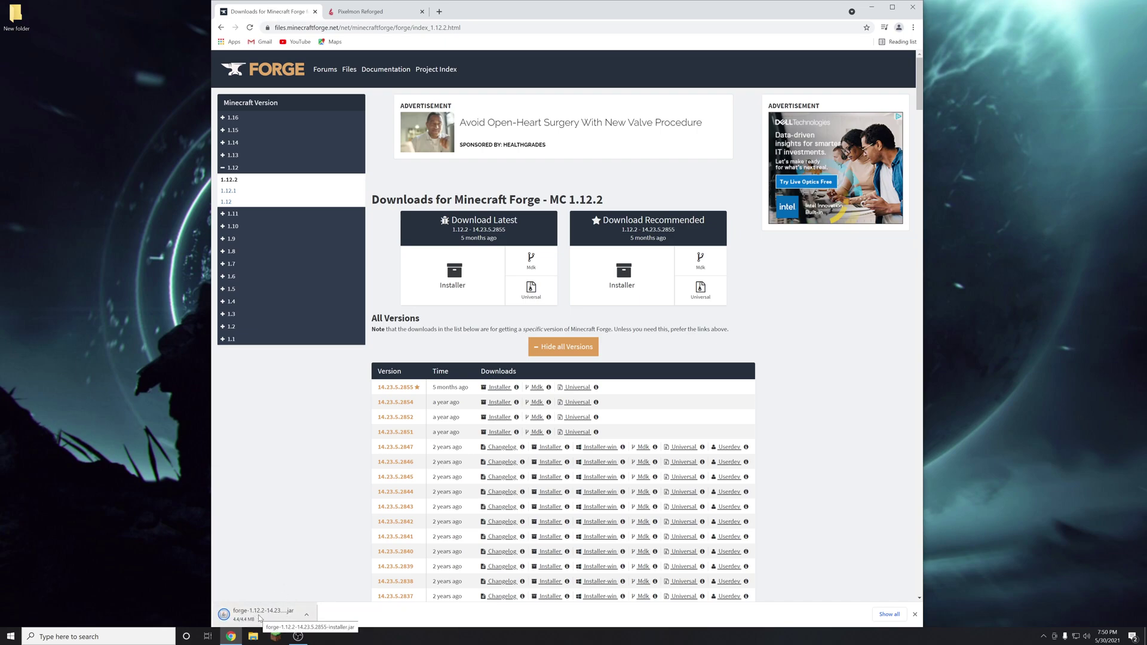
{"action": "left_click", "coordinate": [260, 617]}
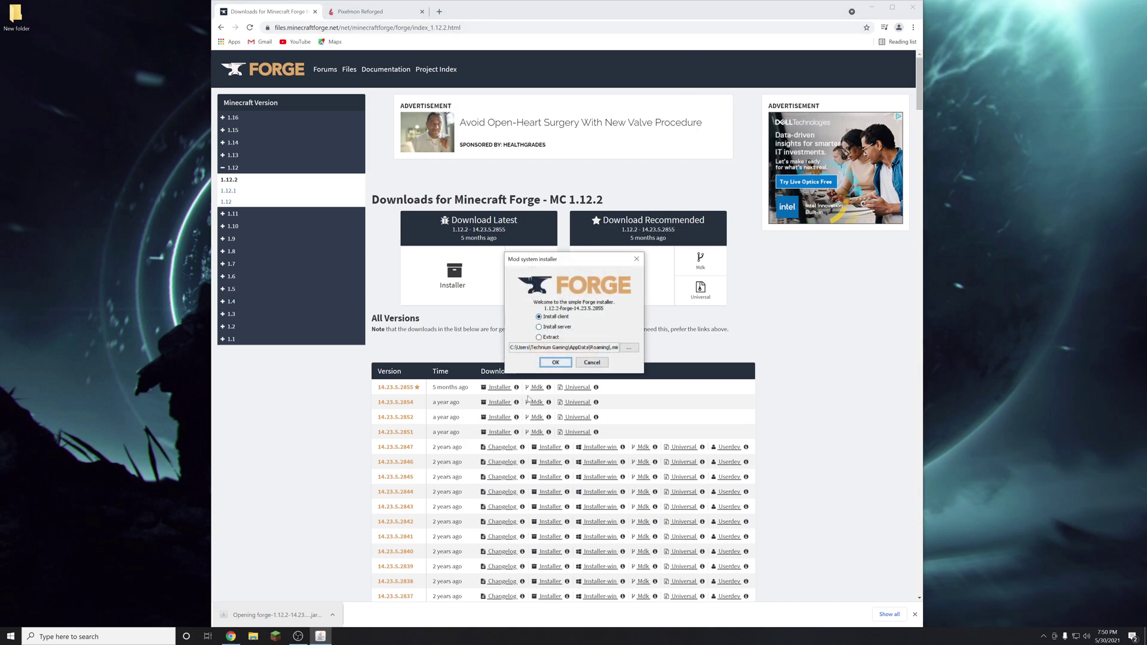
Step: Install the Forge client in the default Minecraft folder, dismiss the completion message, and close the Forge downloads page
{"action": "left_click", "coordinate": [556, 316]}
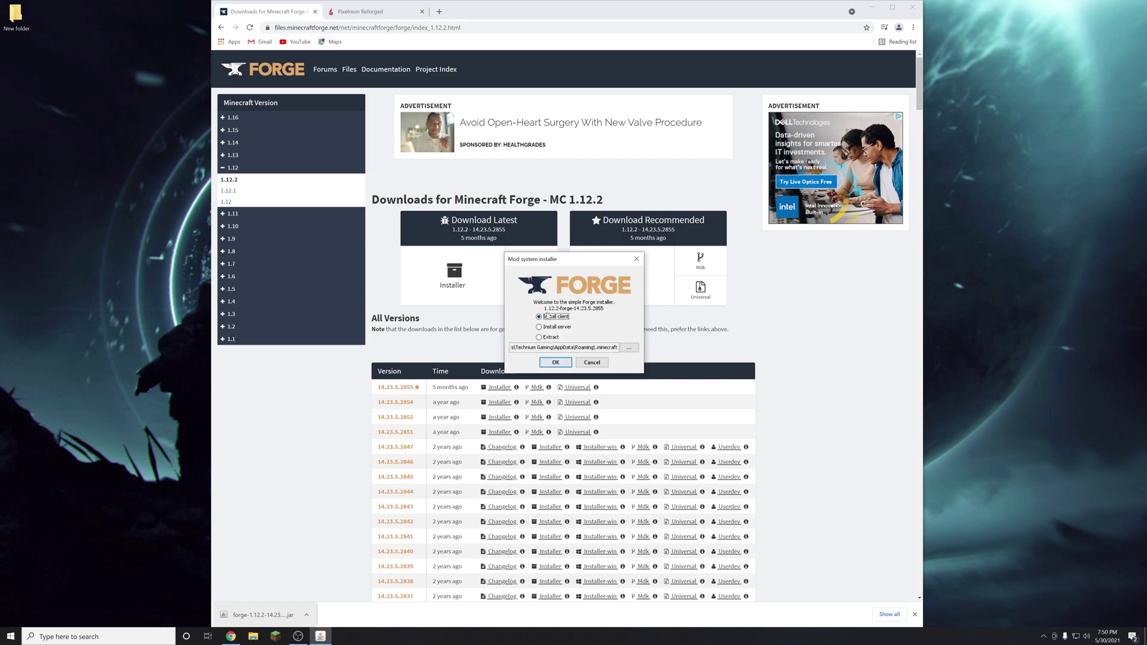
{"action": "left_click", "coordinate": [555, 362]}
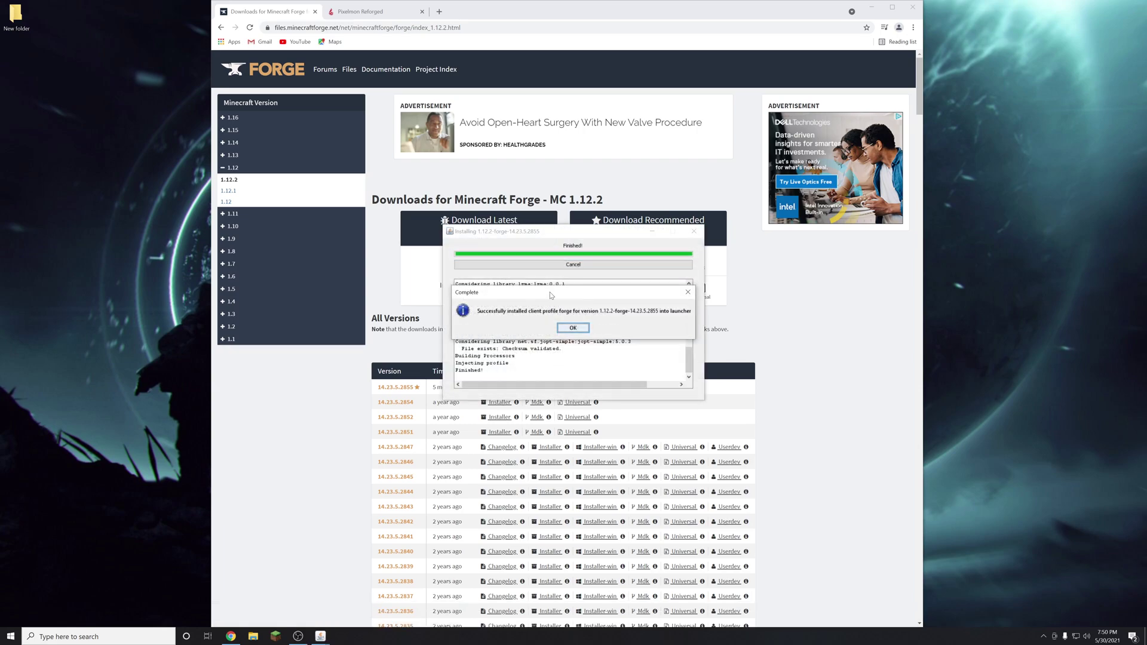
{"action": "left_click", "coordinate": [571, 327]}
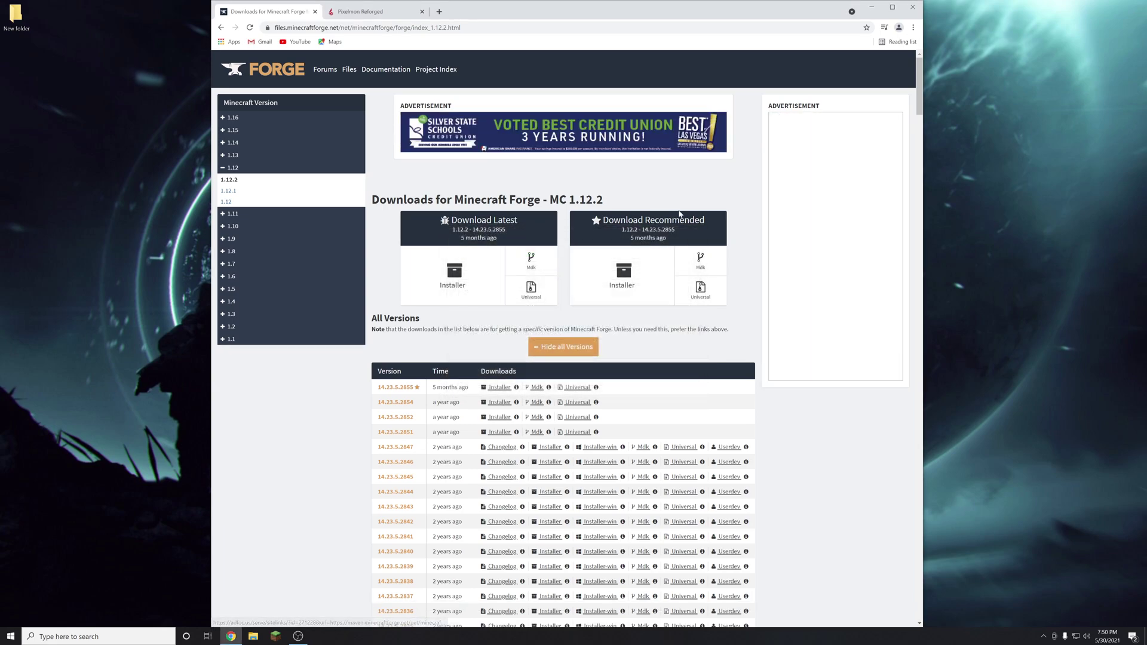
{"action": "left_click", "coordinate": [315, 11]}
Step: In the Minecraft Launcher, start a new installation named Pixelmon using version release 1.12.2-forge-14.23.5.2855
{"action": "left_click", "coordinate": [275, 636]}
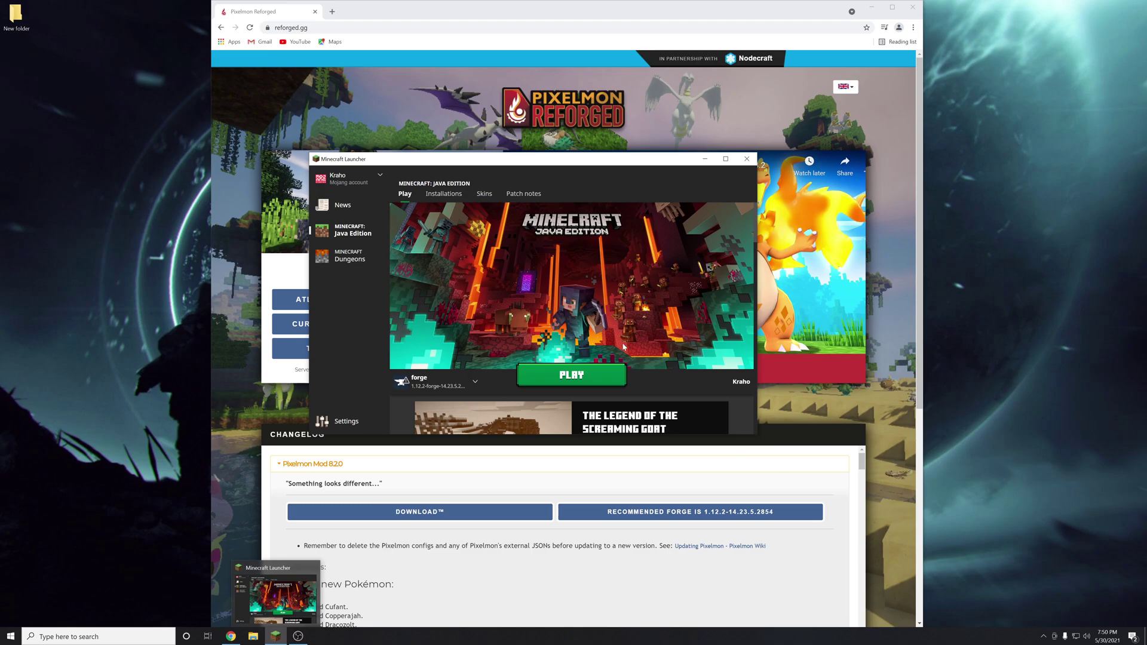
{"action": "left_click", "coordinate": [445, 195]}
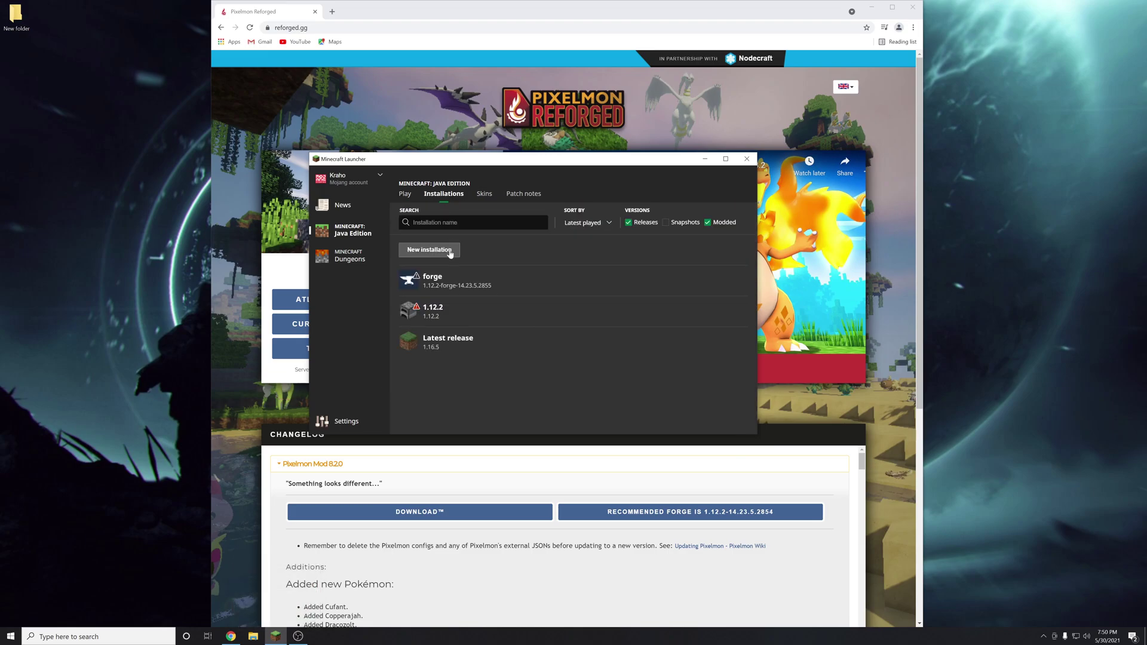
{"action": "left_click", "coordinate": [450, 253]}
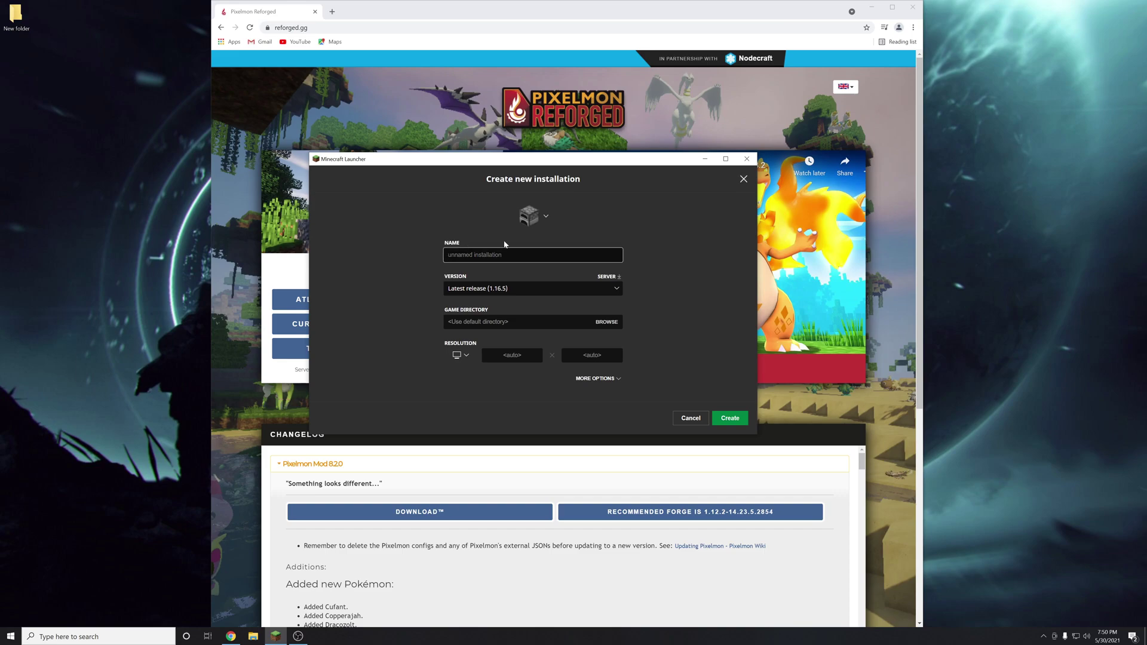
{"action": "type", "text": "Pixelmon"}
{"action": "left_click", "coordinate": [490, 289]}
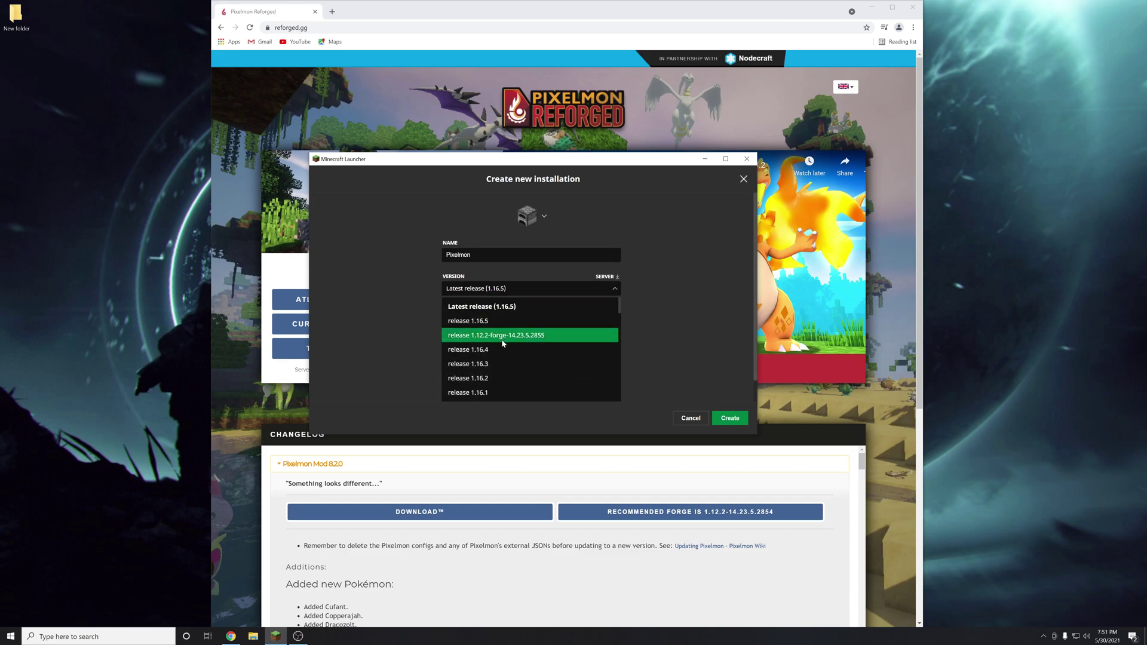
{"action": "scroll", "coordinate": [500, 341], "scroll_direction": "down", "scroll_amount": 2}
{"action": "scroll", "coordinate": [501, 344], "scroll_direction": "up", "scroll_amount": 2}
{"action": "left_click", "coordinate": [534, 336]}
Step: Set the game directory to a new desktop folder named Pixelmon and create the installation
{"action": "left_click", "coordinate": [514, 321]}
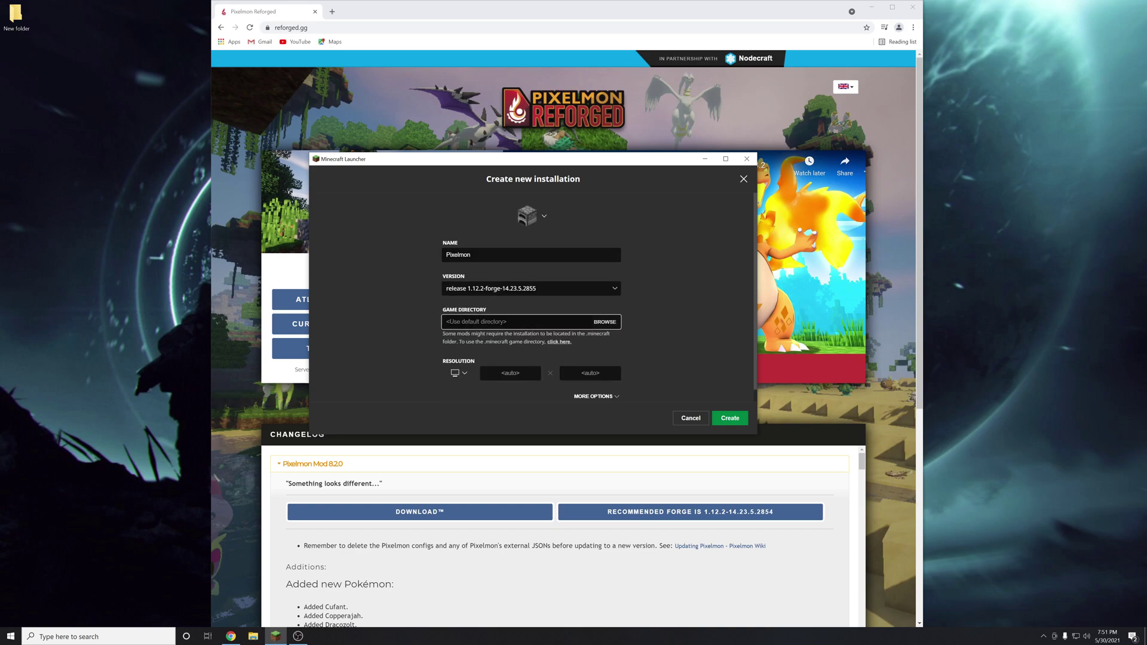
{"action": "left_click", "coordinate": [606, 322]}
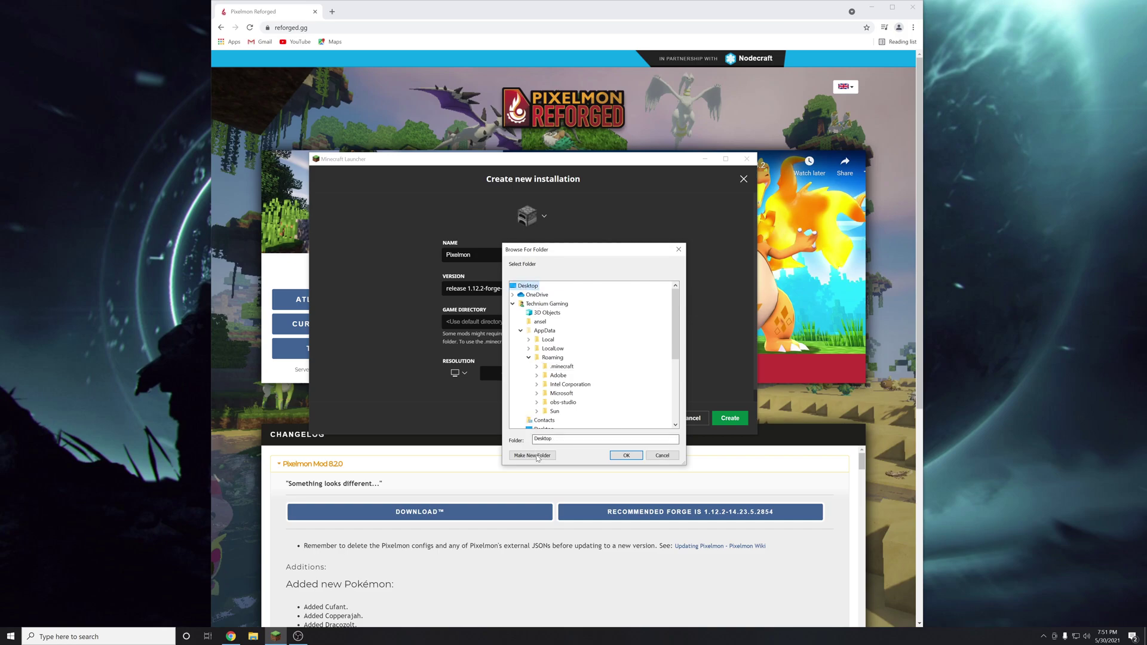
{"action": "left_click", "coordinate": [532, 455]}
{"action": "type", "text": "Pixelmon"}
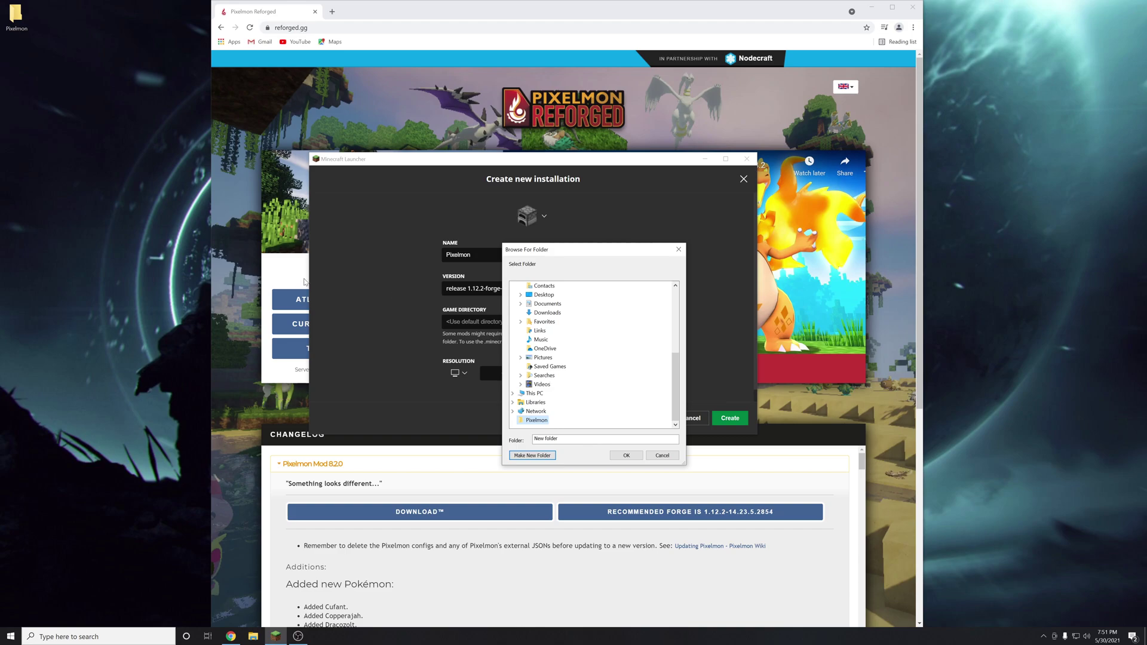
{"action": "left_click", "coordinate": [19, 28]}
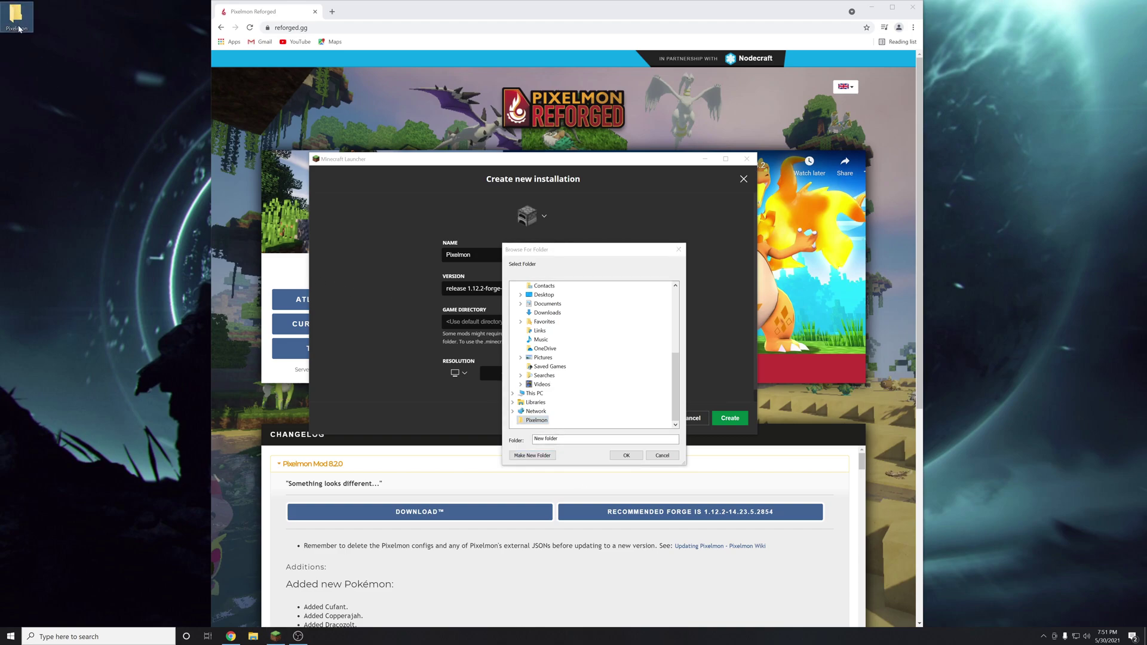
{"action": "left_click", "coordinate": [626, 455]}
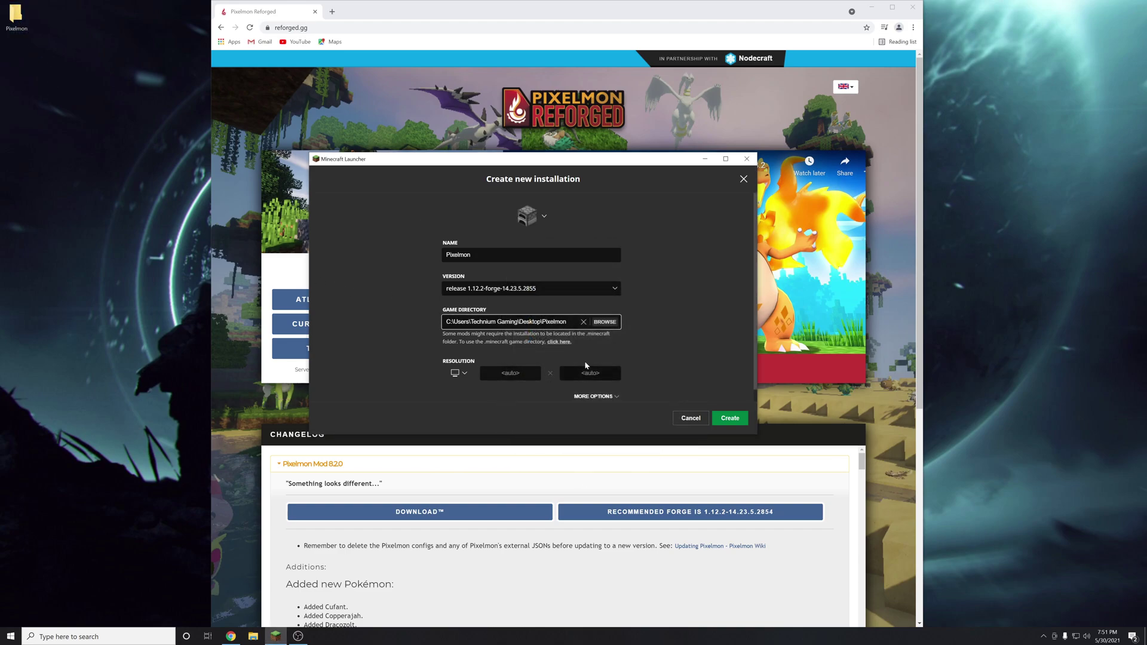
{"action": "scroll", "coordinate": [652, 368], "scroll_direction": "down", "scroll_amount": 1}
{"action": "left_click", "coordinate": [729, 421]}
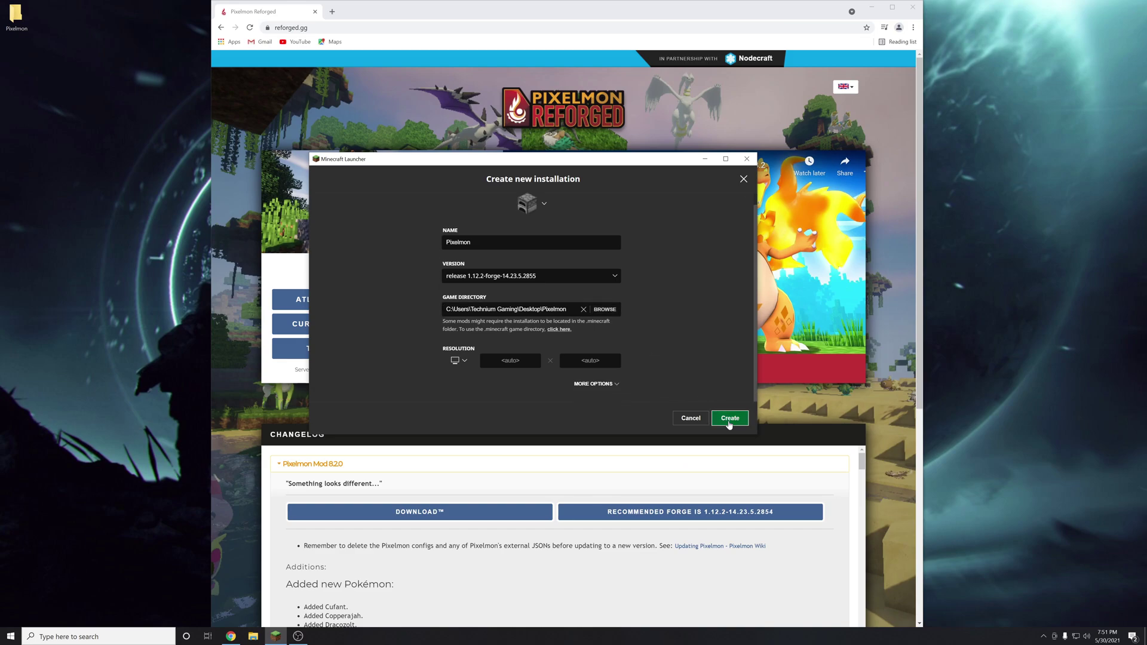
Step: Launch the Pixelmon installation, accepting the player safety risks without further warnings
{"action": "left_click", "coordinate": [406, 196]}
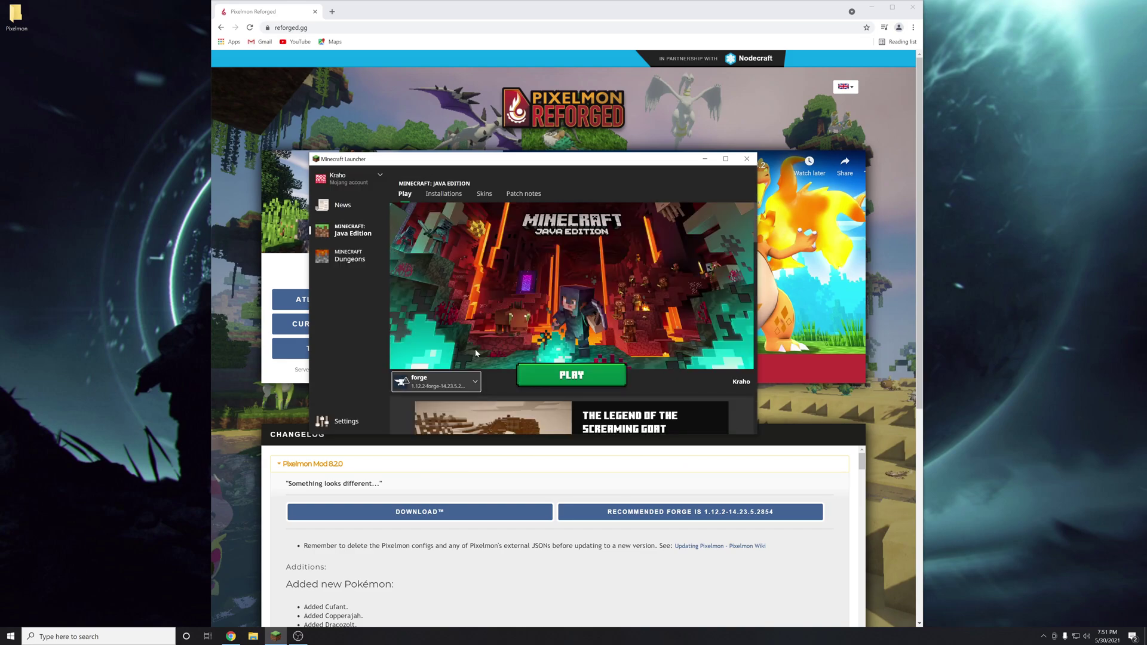
{"action": "left_click", "coordinate": [476, 377]}
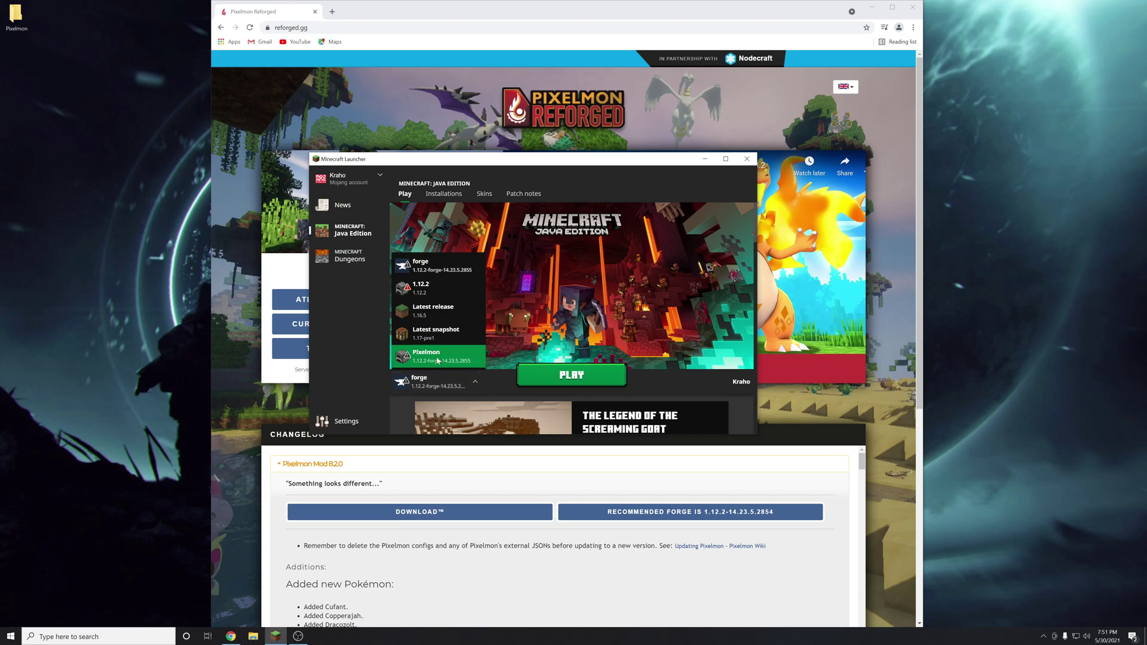
{"action": "left_click", "coordinate": [420, 358]}
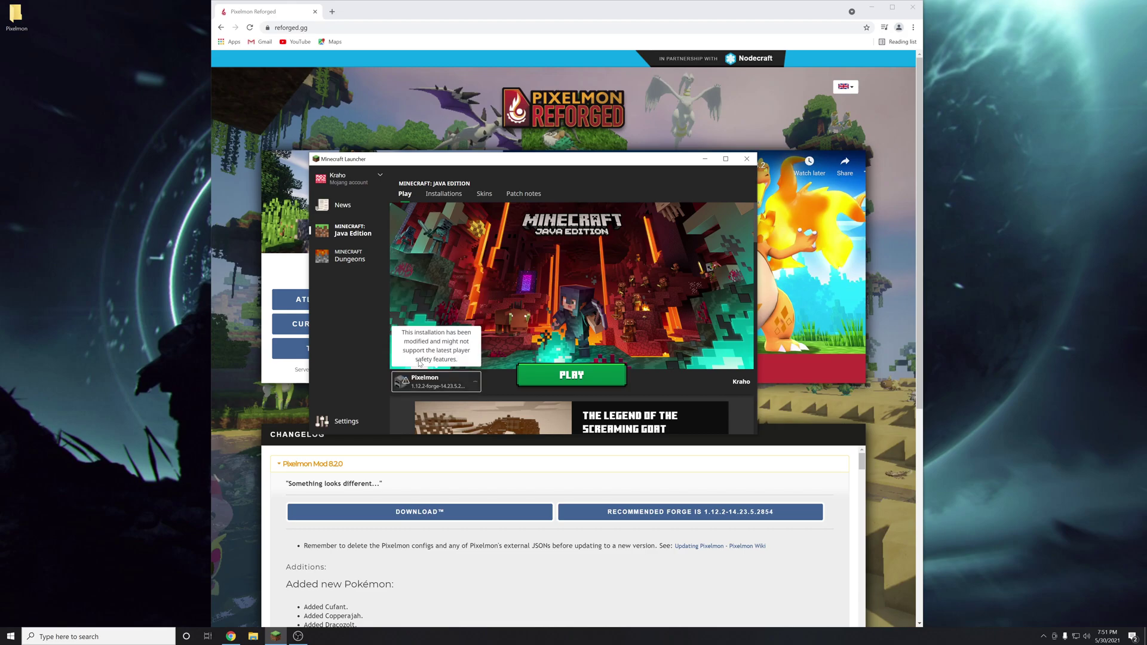
{"action": "left_click", "coordinate": [552, 376]}
{"action": "left_click", "coordinate": [460, 315]}
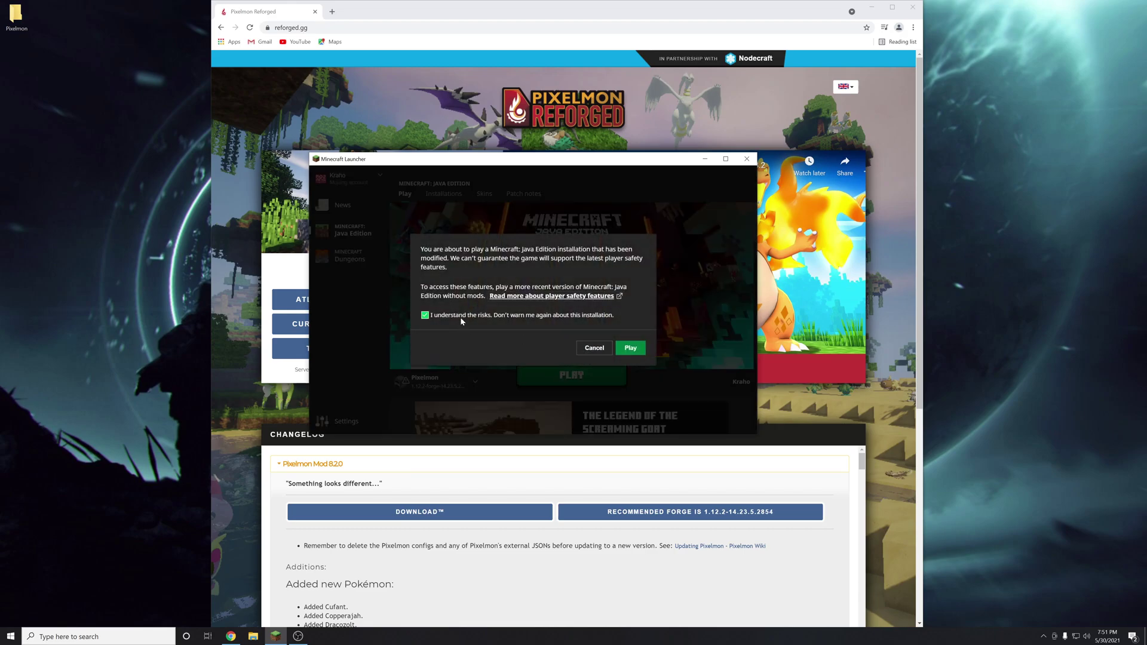
{"action": "left_click", "coordinate": [634, 351]}
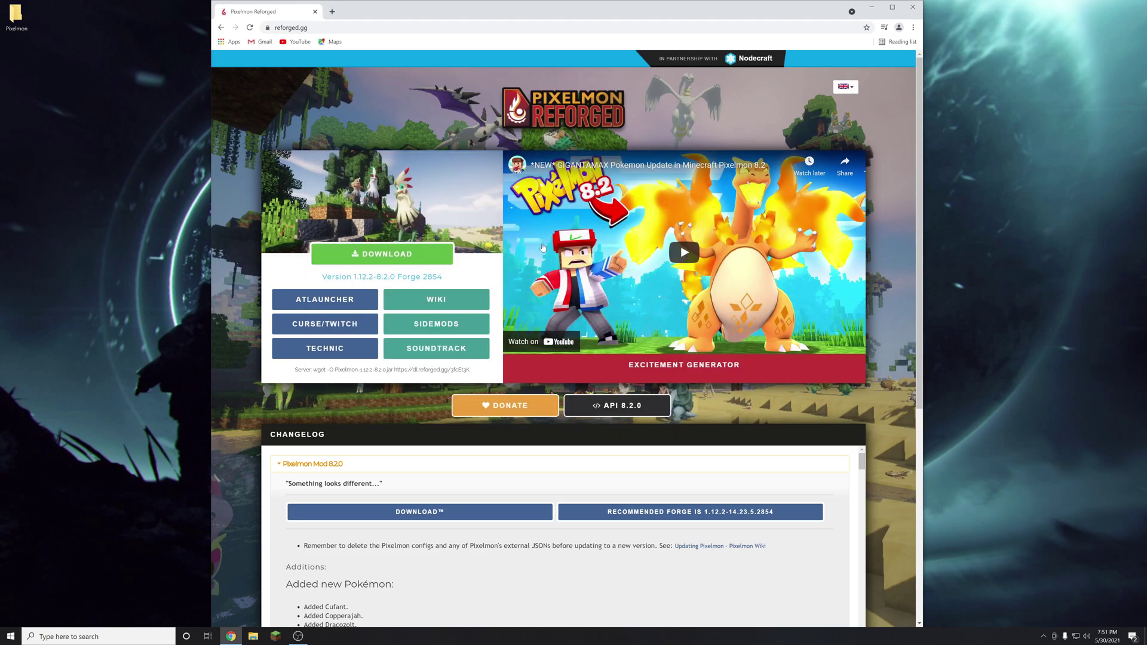
Step: Open the desktop's Pixelmon folder, move its window clear of the game, and close Minecraft once its folders are generated
{"action": "left_click", "coordinate": [20, 26]}
{"action": "double_click", "coordinate": [20, 25]}
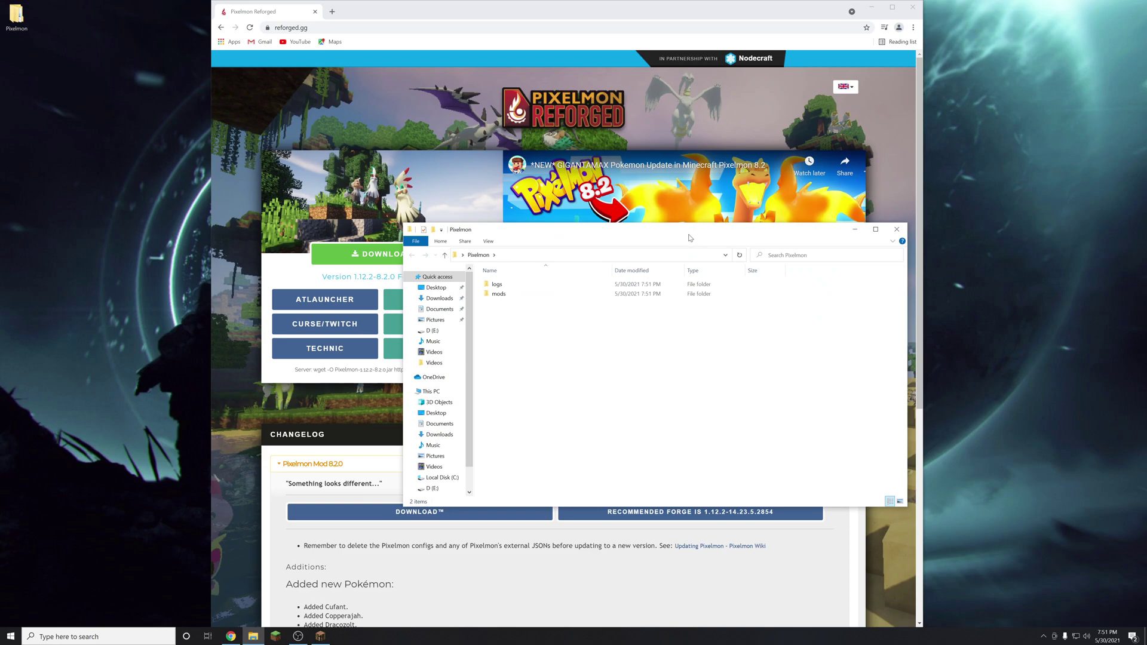
{"action": "left_click_drag", "start_coordinate": [689, 237], "coordinate": [358, 232]}
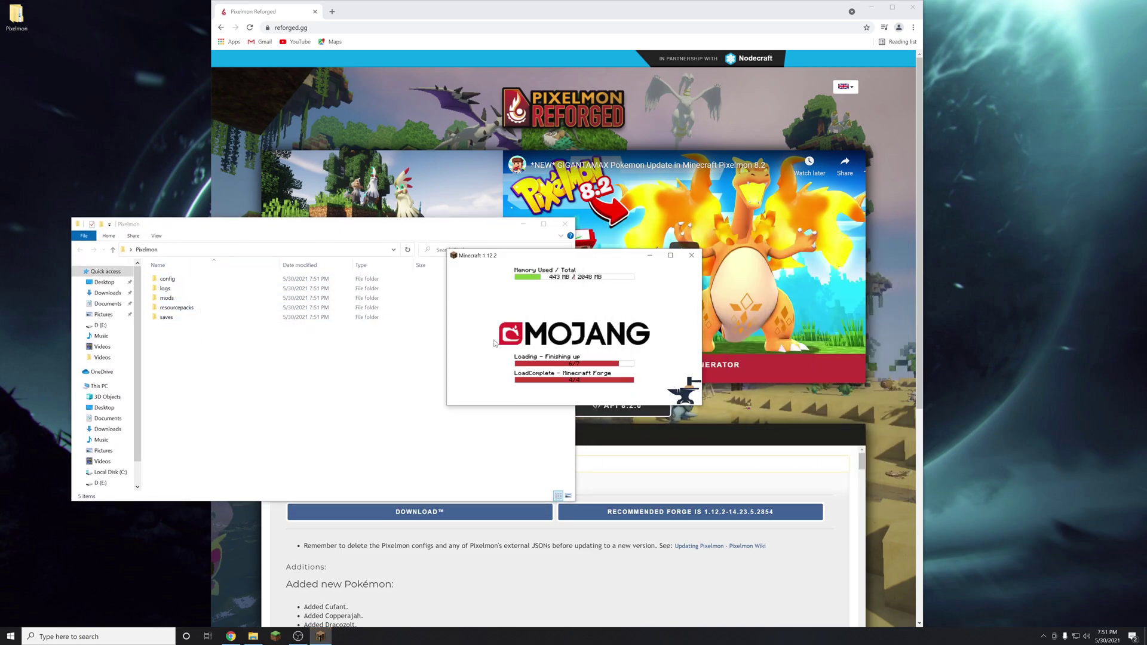
{"action": "left_click", "coordinate": [691, 255]}
Step: Download Pixelmon 1.12.2-8.2.0 from reforged.gg, skipping the advertisement page and closing it once the download starts
{"action": "left_click", "coordinate": [267, 29]}
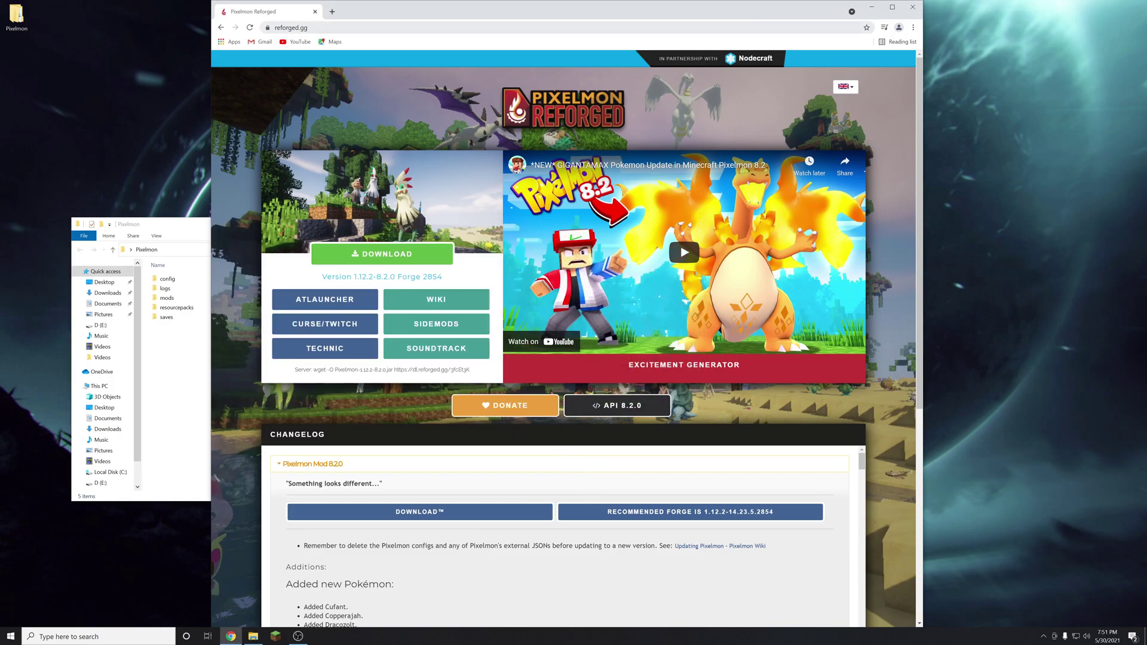
{"action": "left_click", "coordinate": [285, 28]}
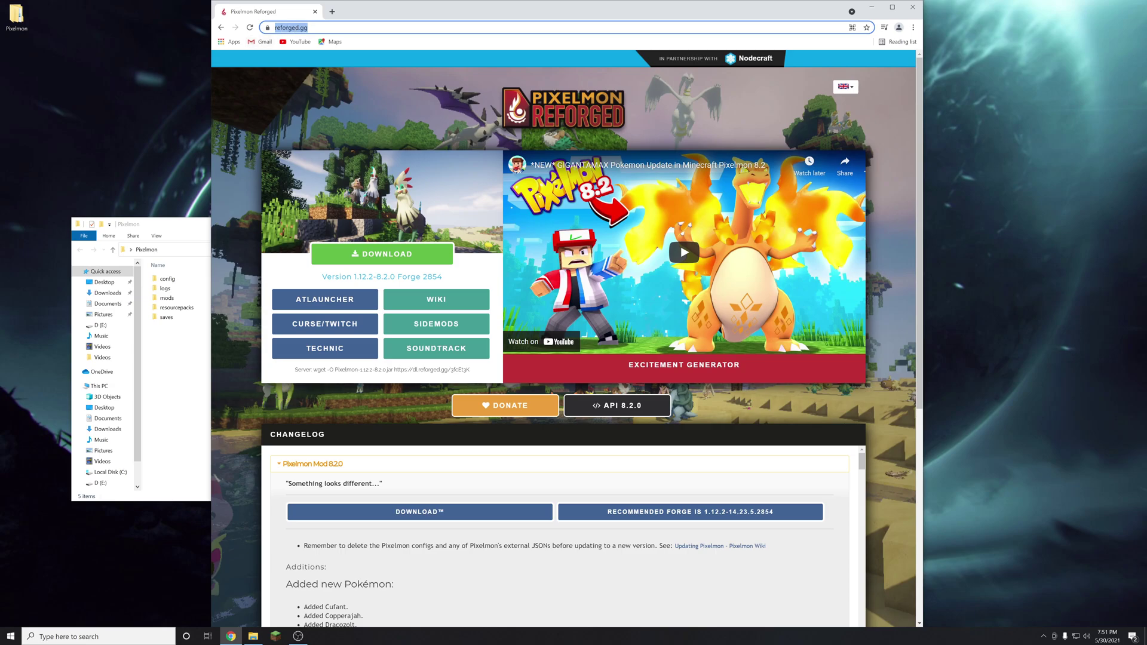
{"action": "left_click", "coordinate": [334, 96]}
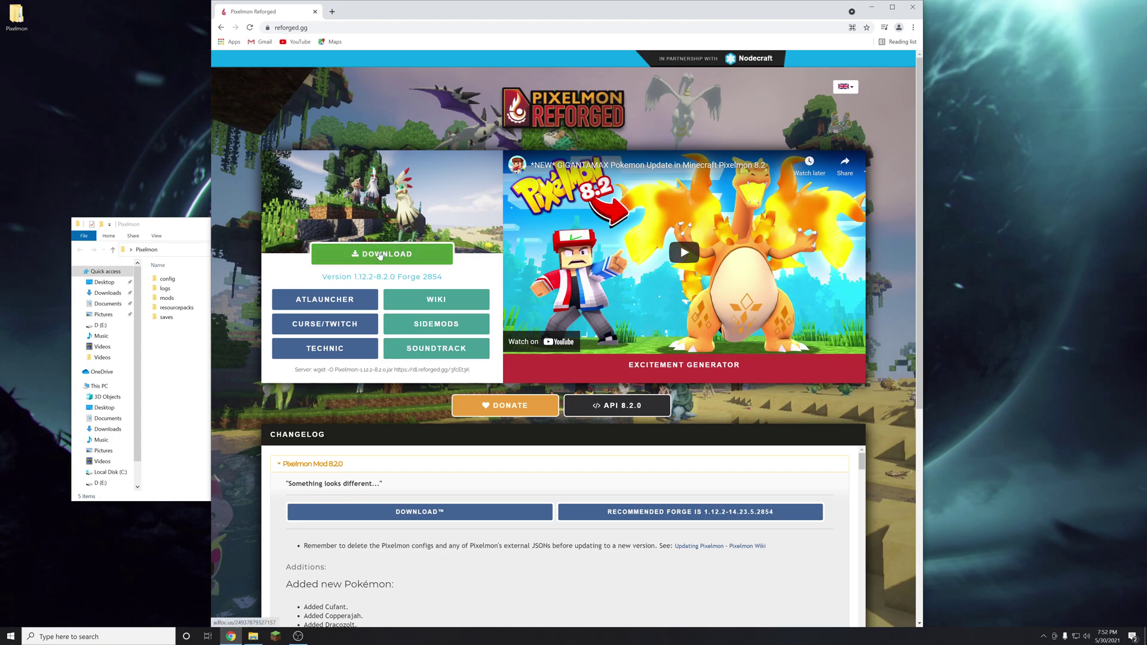
{"action": "left_click", "coordinate": [400, 255]}
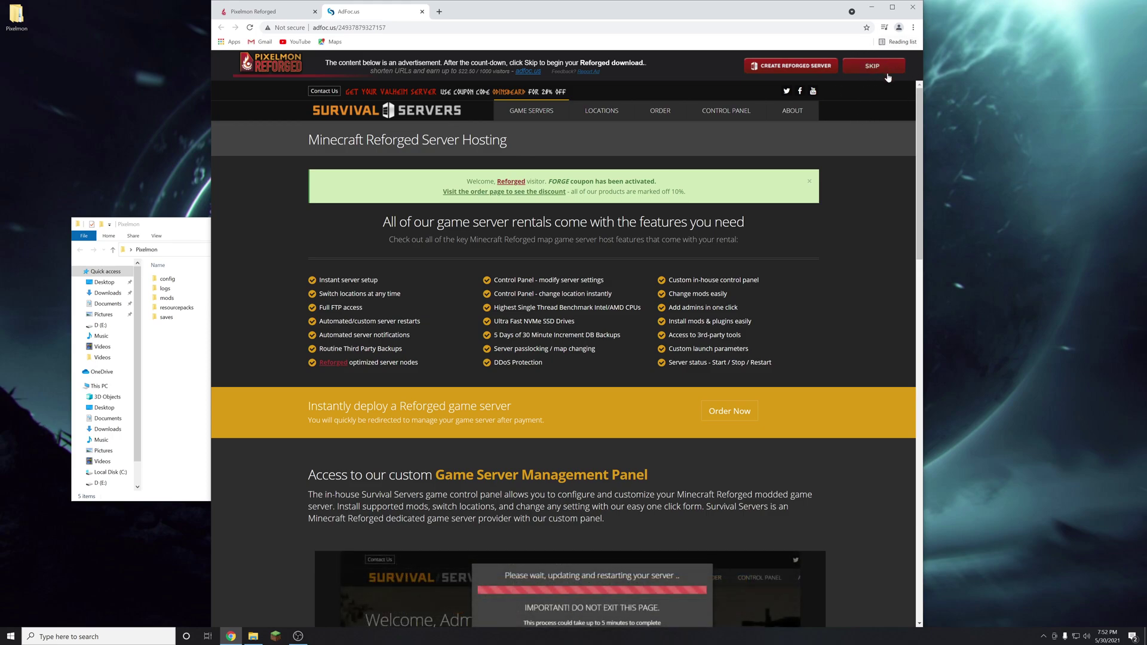
{"action": "left_click", "coordinate": [871, 65]}
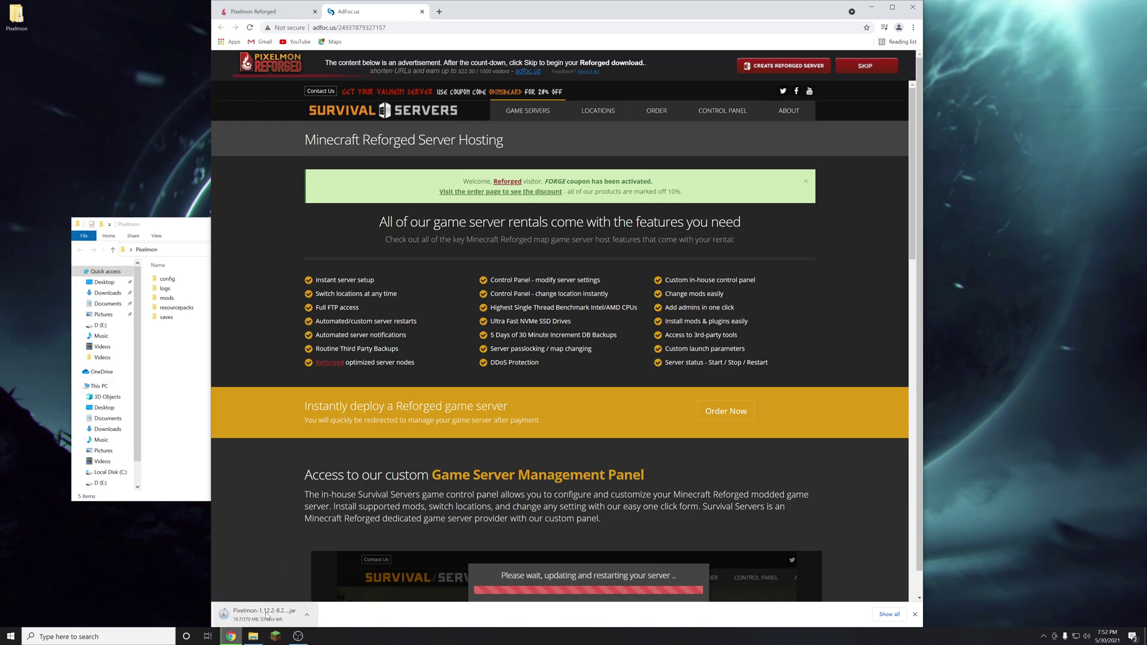
{"action": "left_click", "coordinate": [422, 12]}
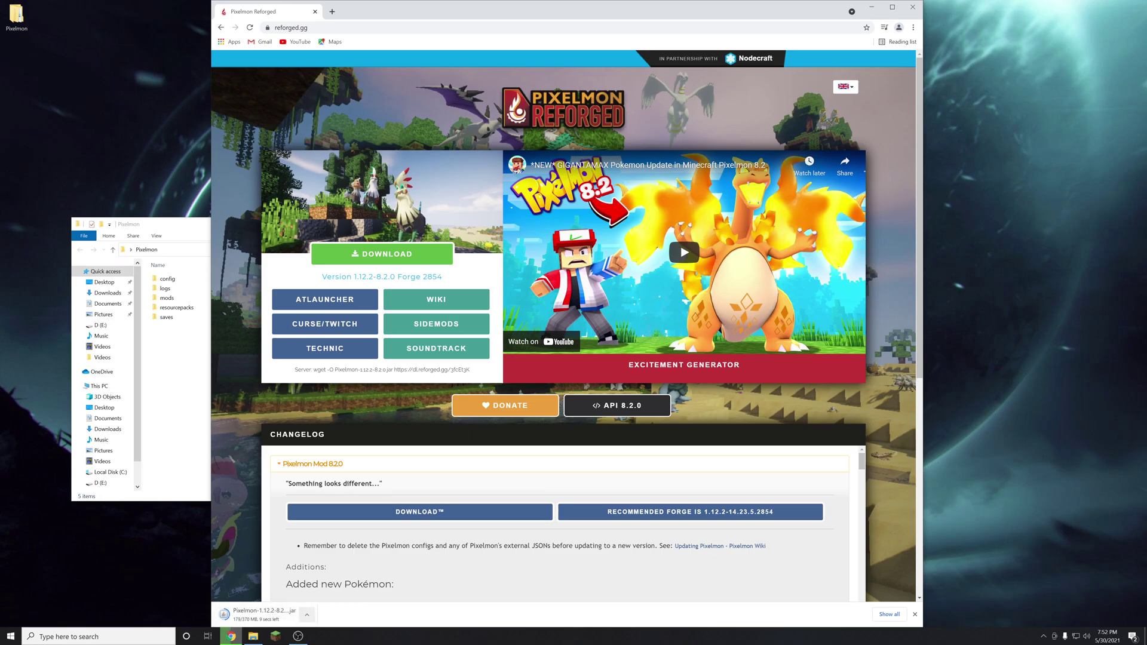
Step: Open the mods folder inside the Pixelmon folder and place a second window showing Downloads beside it
{"action": "double_click", "coordinate": [177, 297]}
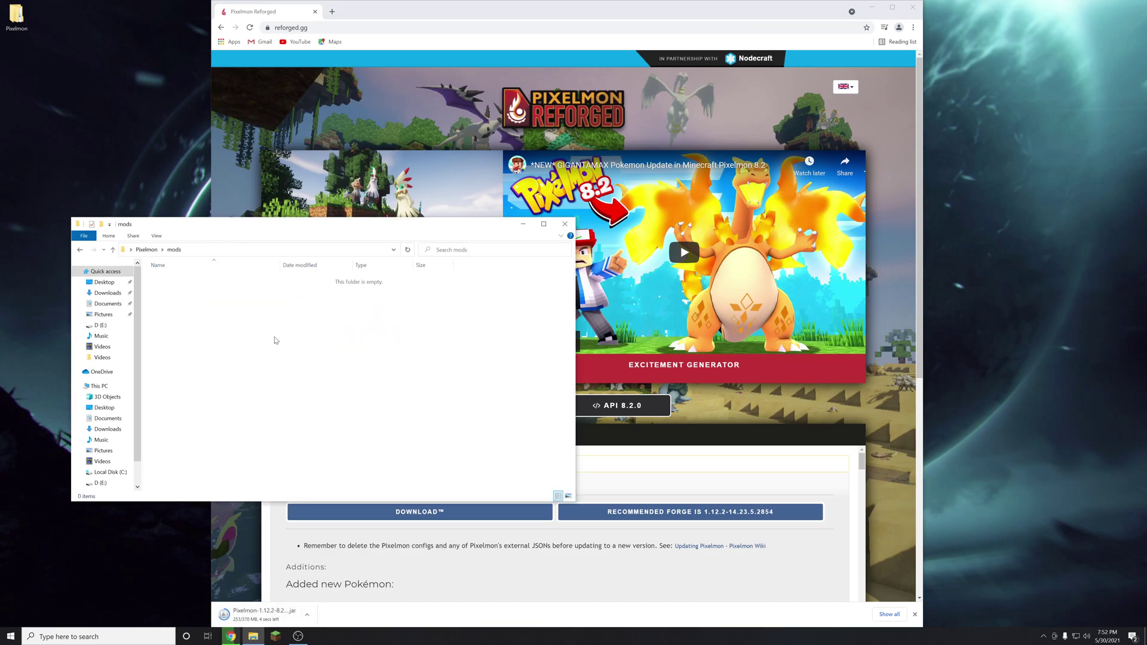
{"action": "right_click", "coordinate": [253, 637]}
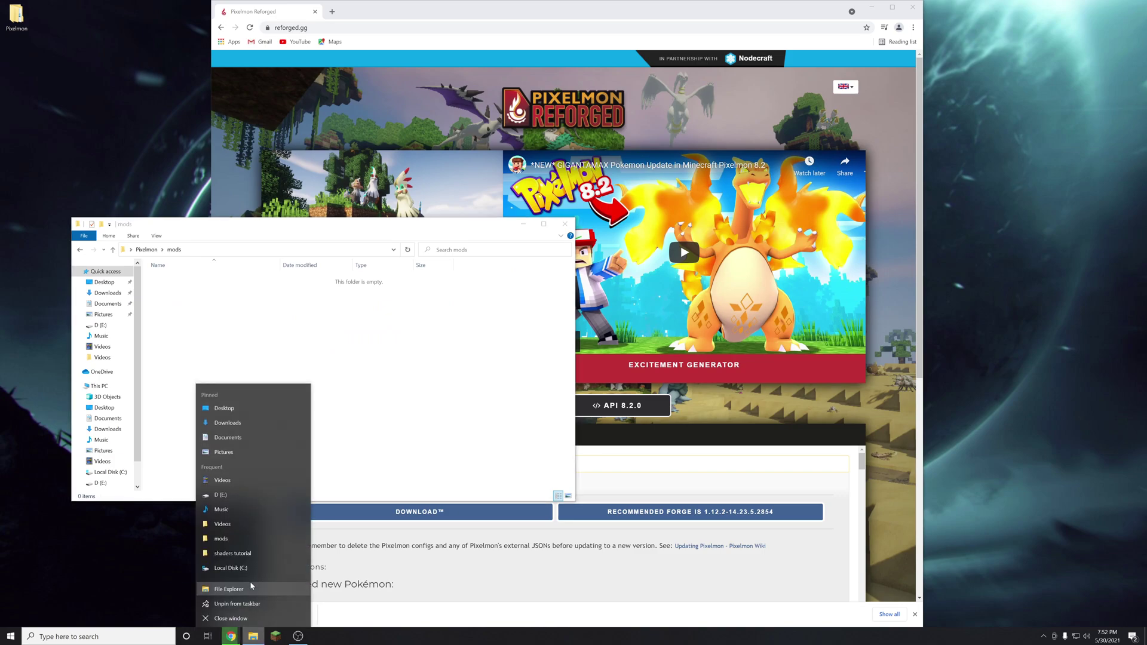
{"action": "left_click", "coordinate": [243, 423]}
{"action": "left_click_drag", "start_coordinate": [269, 236], "coordinate": [785, 227]}
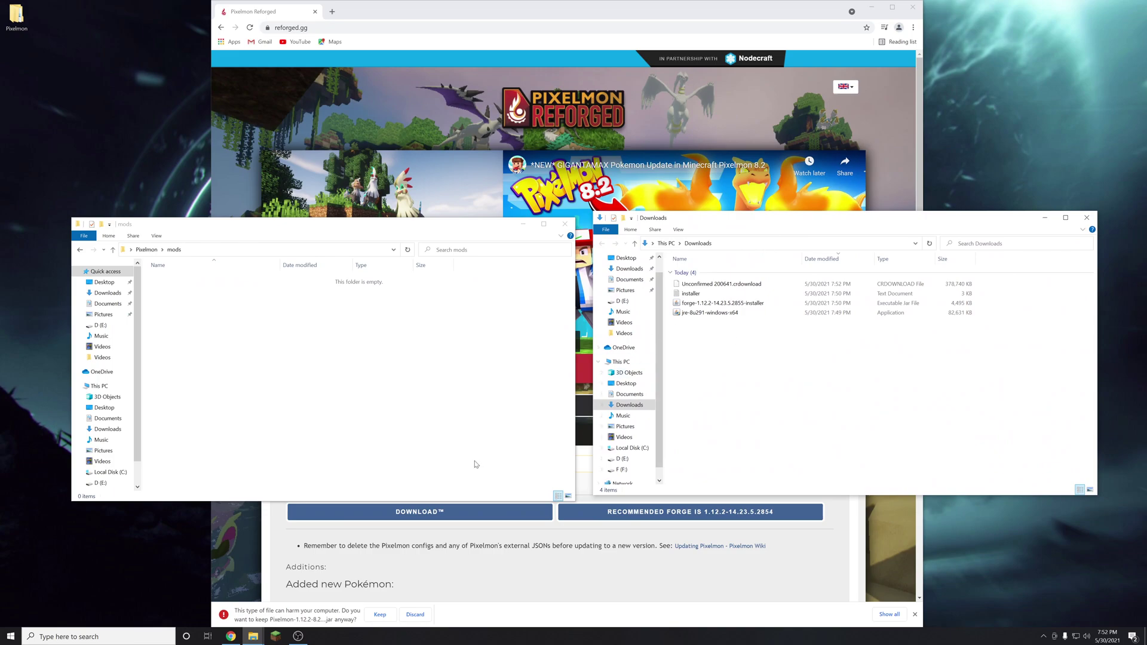
Step: Keep the downloaded Pixelmon jar despite the warning and move Pixelmon-1.12.2-8.2.0-universal from Downloads into the mods folder
{"action": "left_click", "coordinate": [380, 614]}
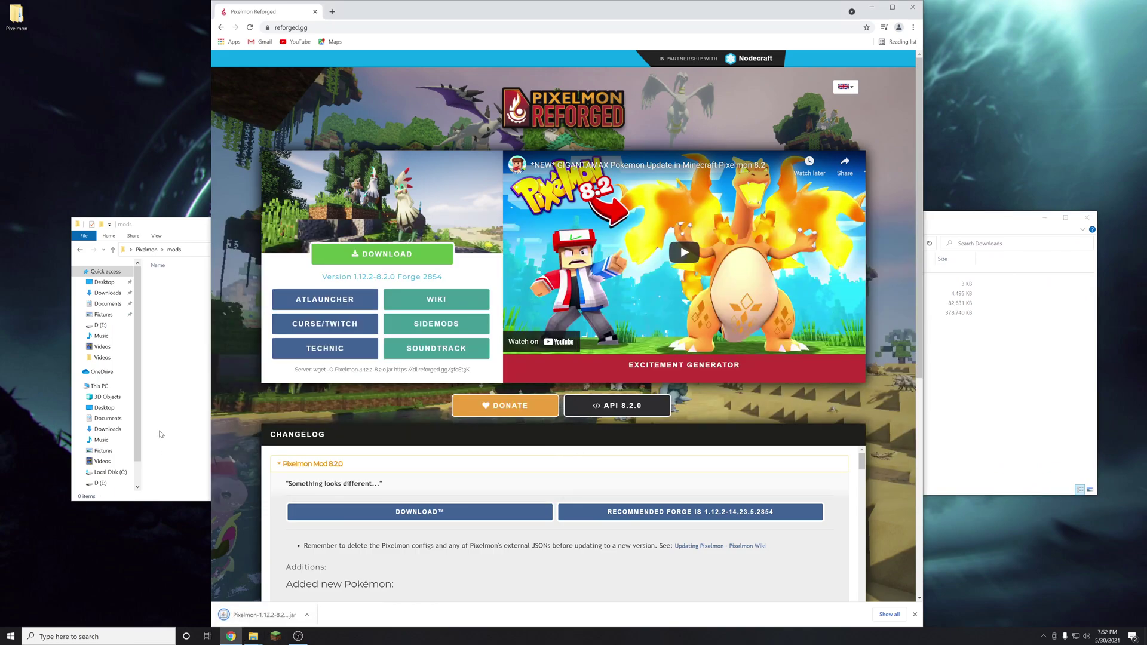
{"action": "left_click", "coordinate": [312, 416]}
{"action": "left_click", "coordinate": [980, 384]}
{"action": "left_click", "coordinate": [702, 312]}
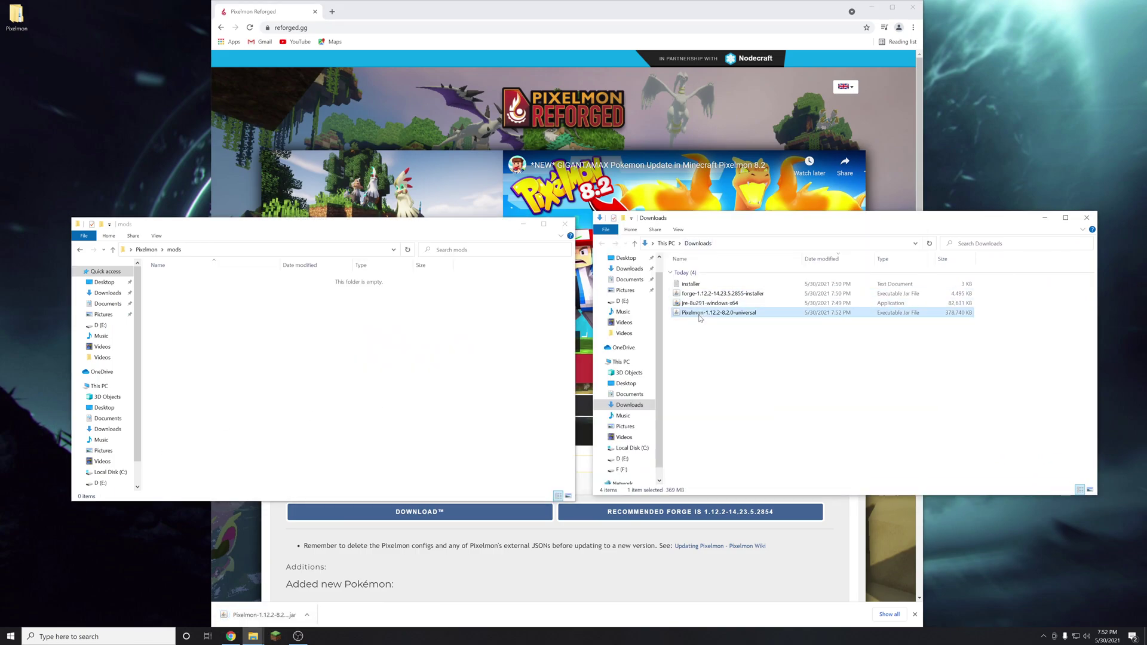
{"action": "left_click_drag", "start_coordinate": [724, 315], "coordinate": [281, 323]}
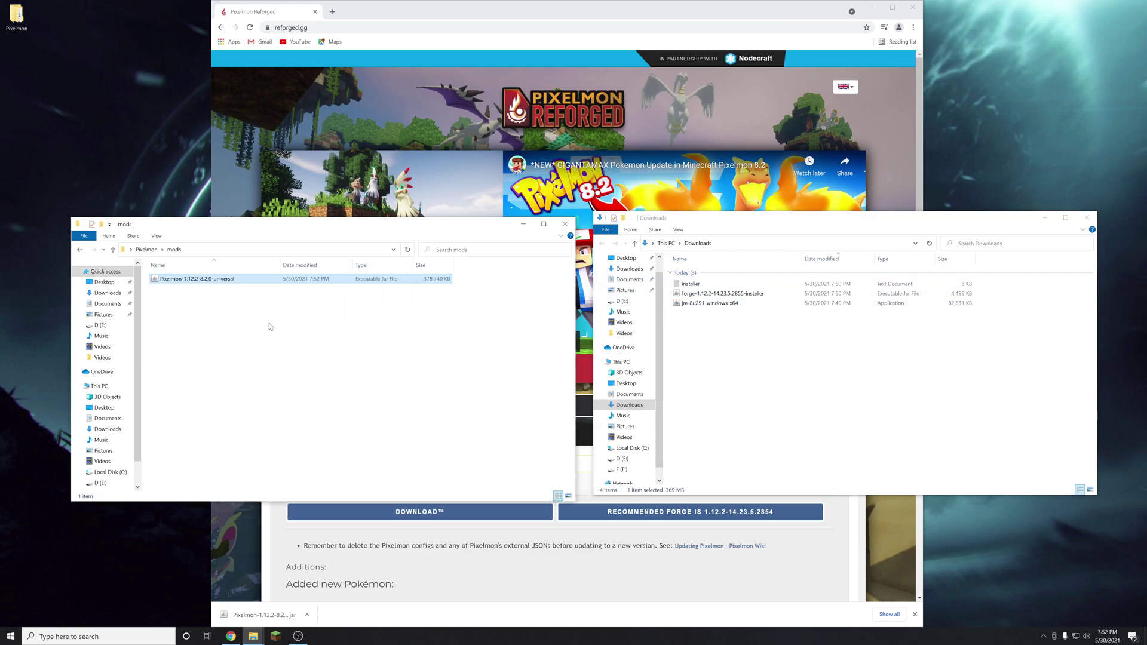
Step: Go up to the Pixelmon folder, reopen its mods folder to check the jar's location, and close the Downloads window
{"action": "left_click", "coordinate": [146, 249]}
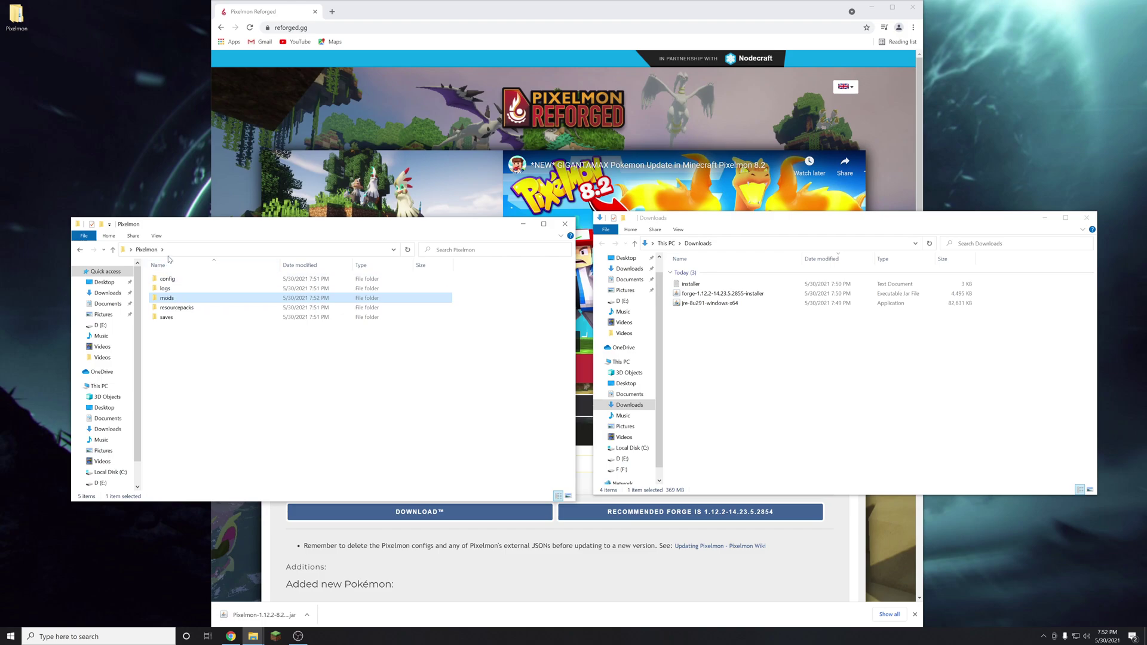
{"action": "double_click", "coordinate": [185, 298]}
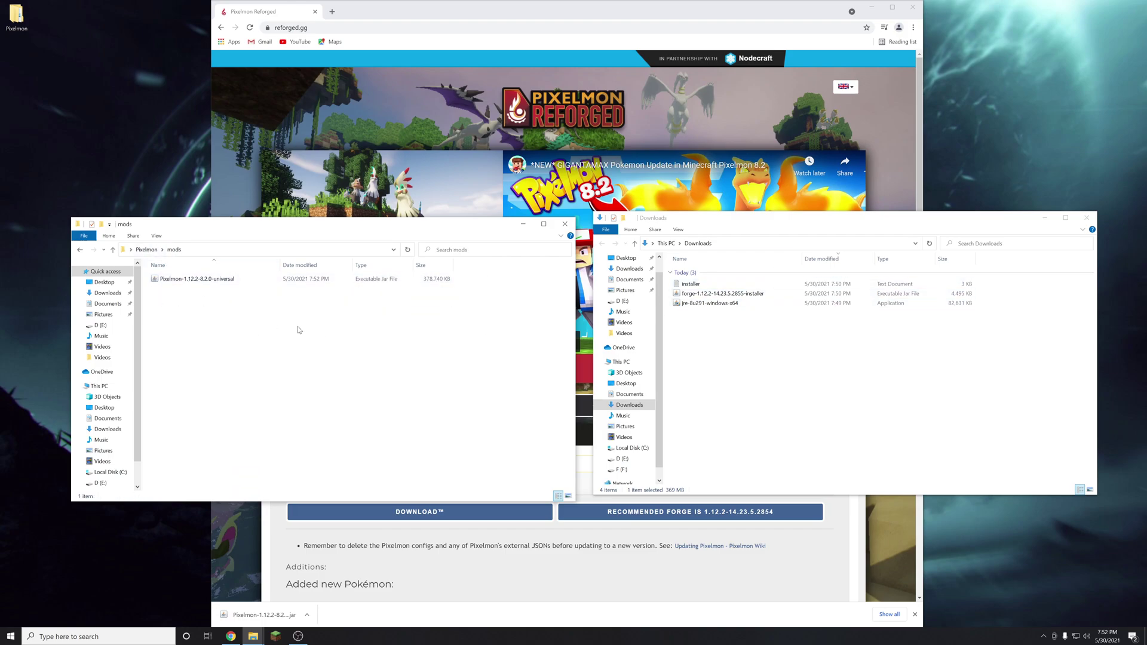
{"action": "left_click", "coordinate": [1087, 217]}
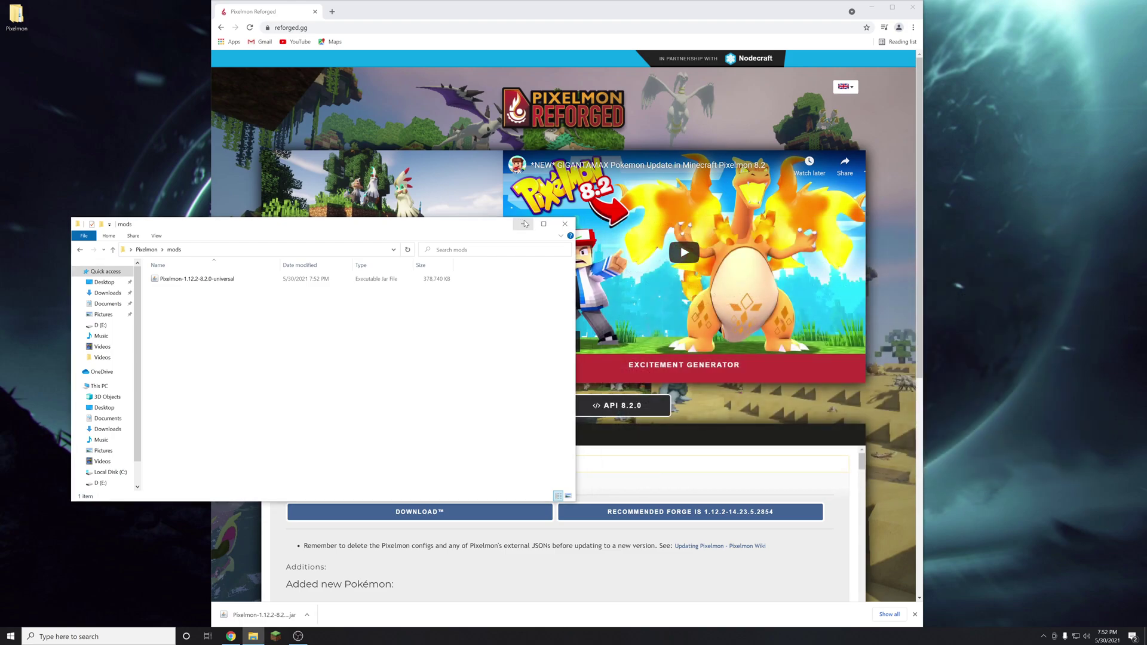
Step: Close the mods folder, select the Pixelmon installation in the Minecraft Launcher, and launch the game
{"action": "left_click", "coordinate": [564, 224]}
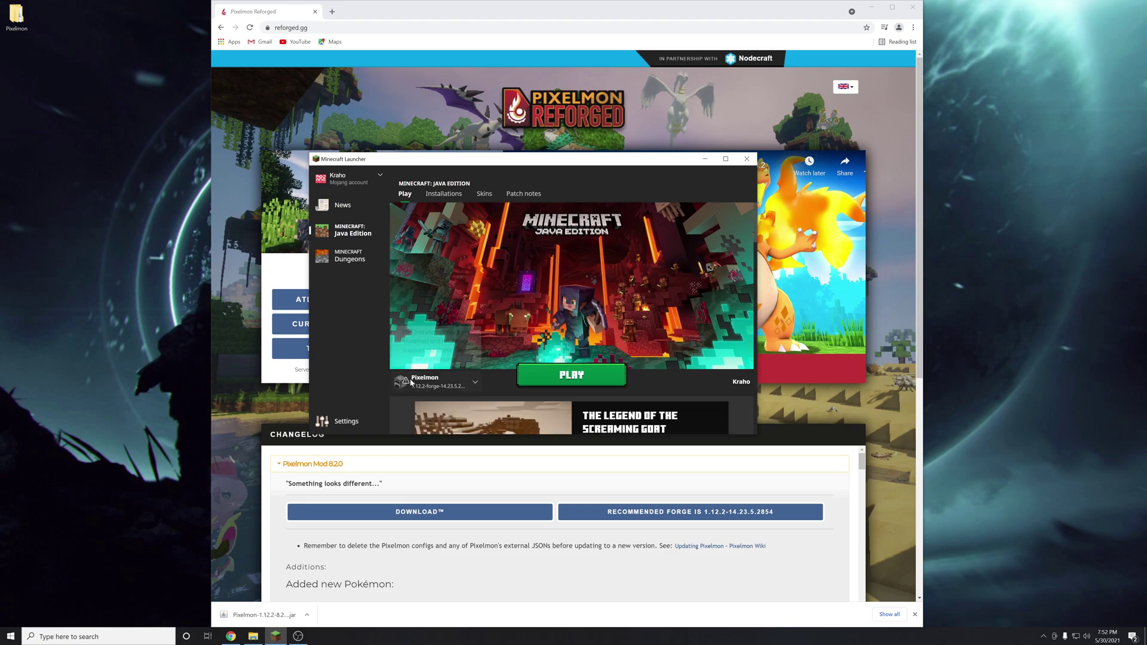
{"action": "left_click", "coordinate": [429, 385]}
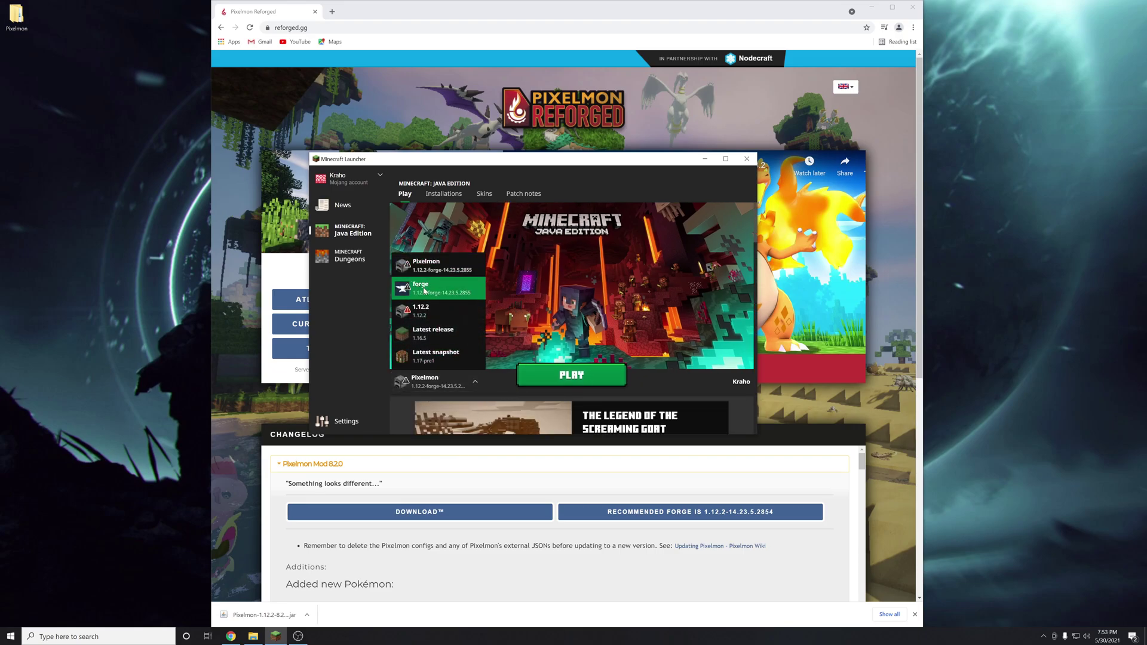
{"action": "left_click", "coordinate": [430, 258]}
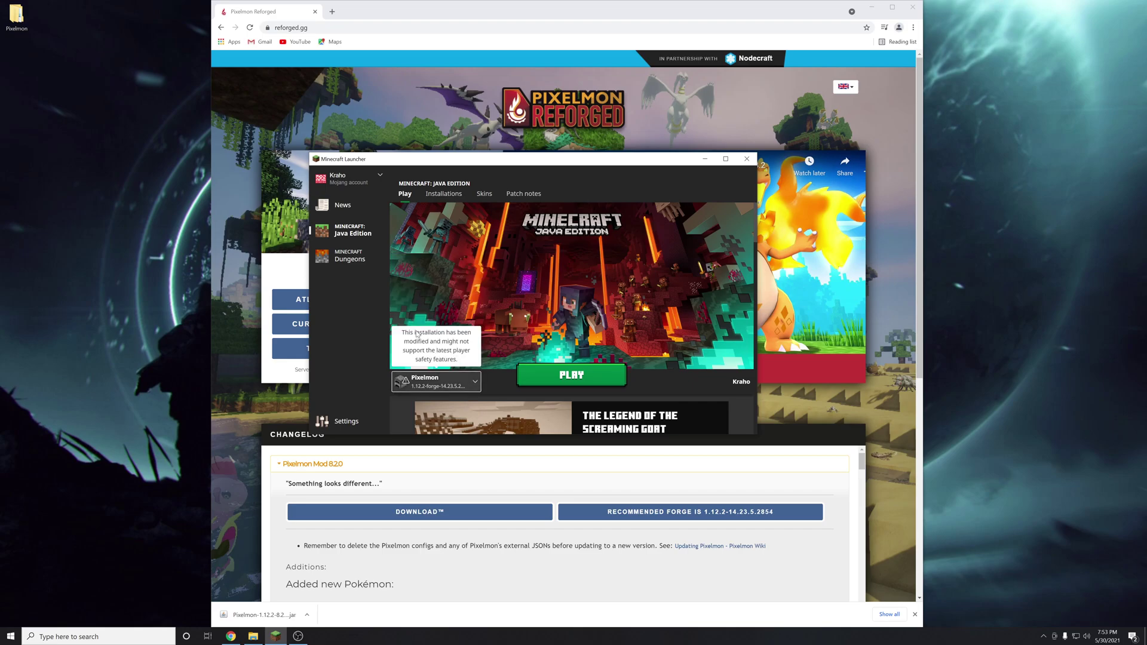
{"action": "left_click", "coordinate": [427, 384]}
{"action": "left_click", "coordinate": [411, 262]}
{"action": "left_click", "coordinate": [571, 376]}
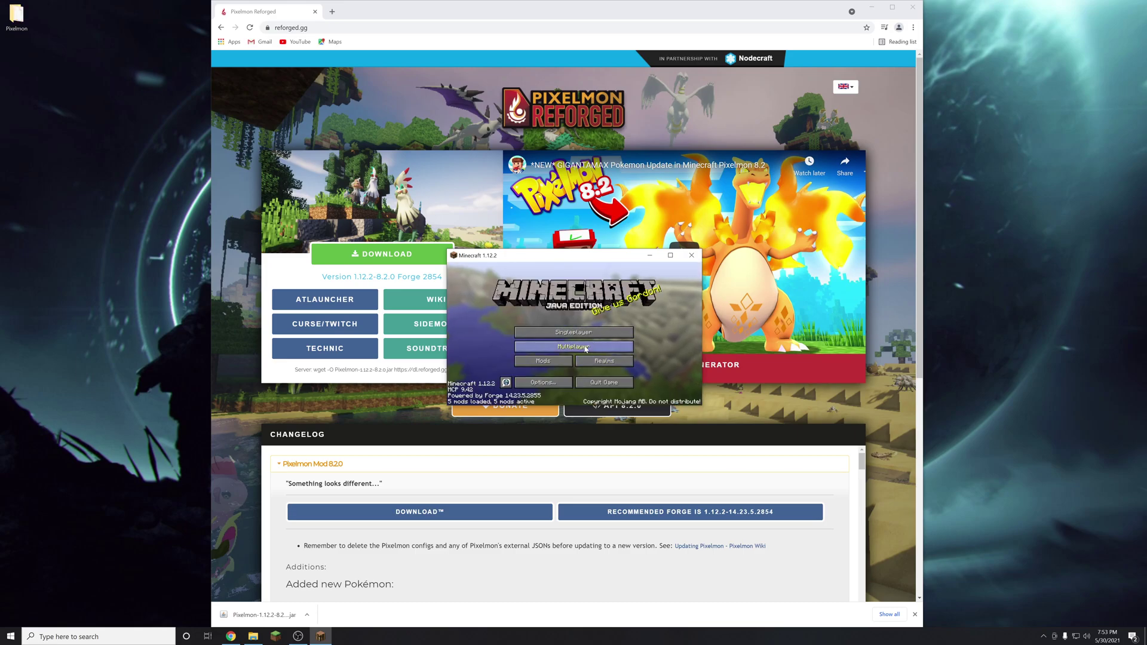
Step: Create a new singleplayer Survival world with the default name New World
{"action": "left_click", "coordinate": [579, 333]}
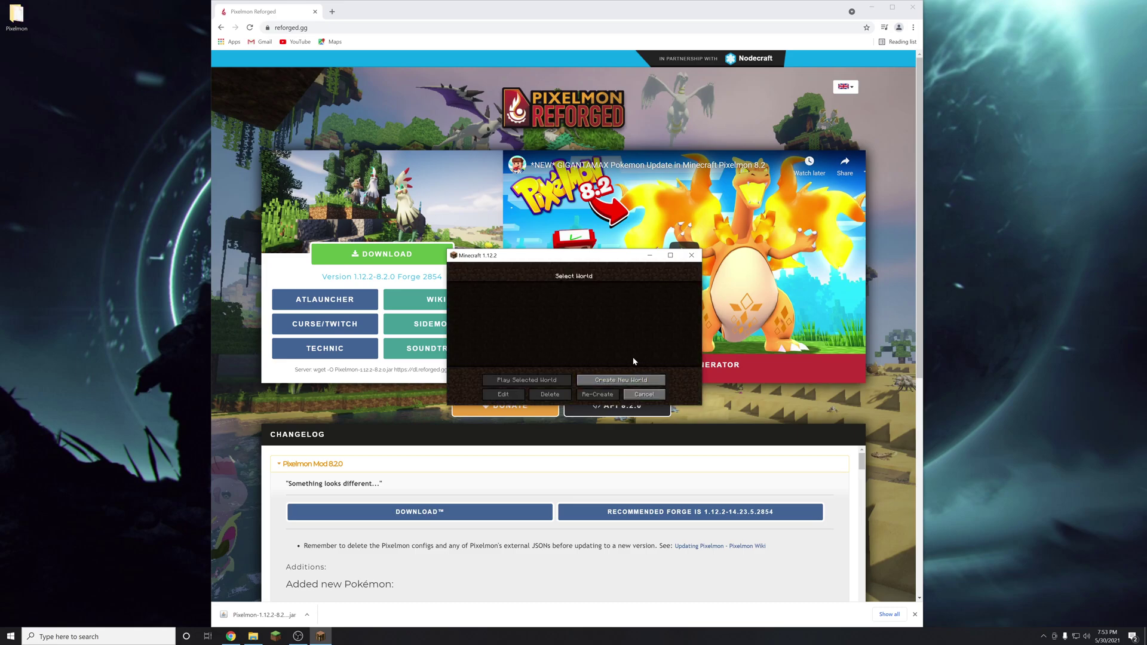
{"action": "left_click", "coordinate": [617, 381]}
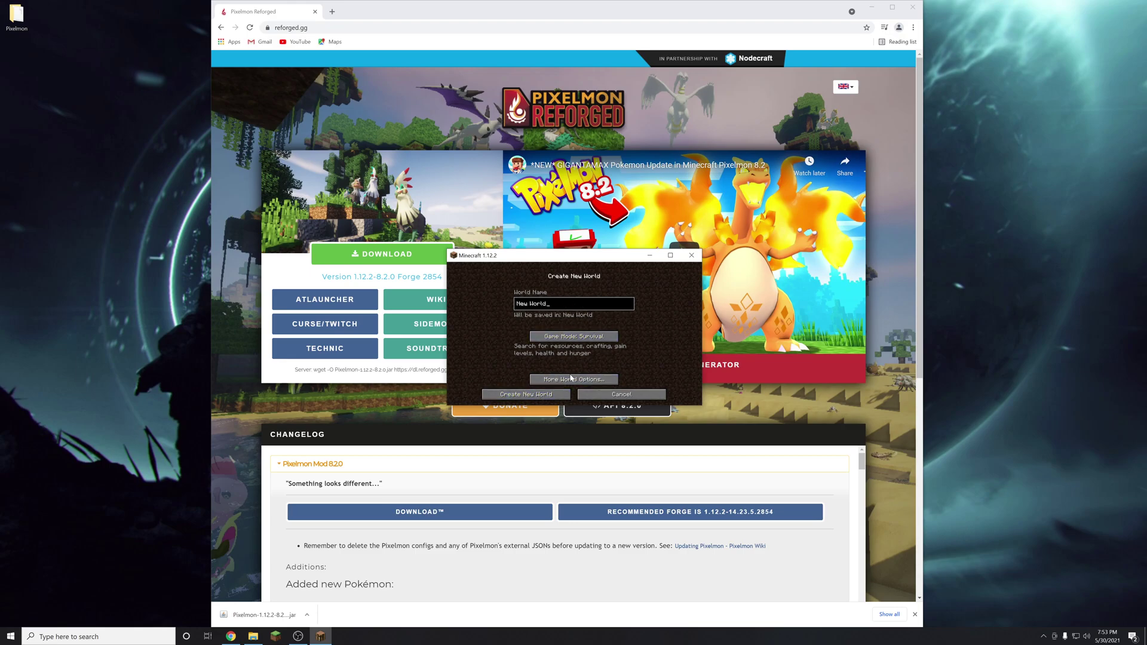
{"action": "left_click", "coordinate": [507, 397]}
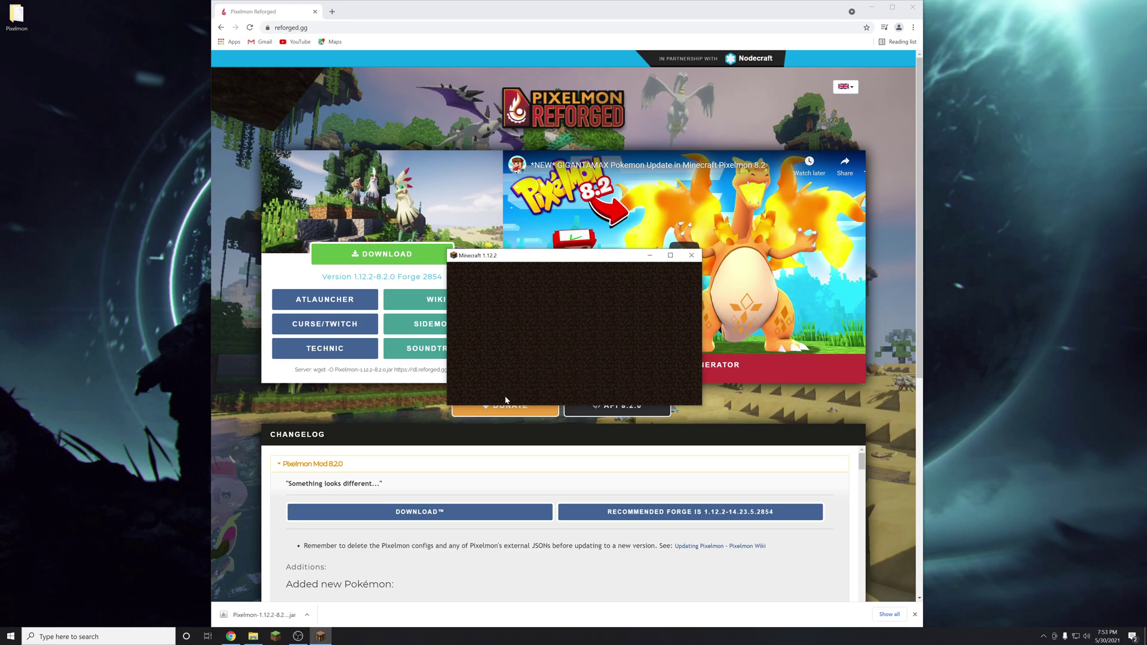
Step: Maximize the game window, choose Charmander as the starter Pokémon, and begin the adventure
{"action": "left_click", "coordinate": [671, 255]}
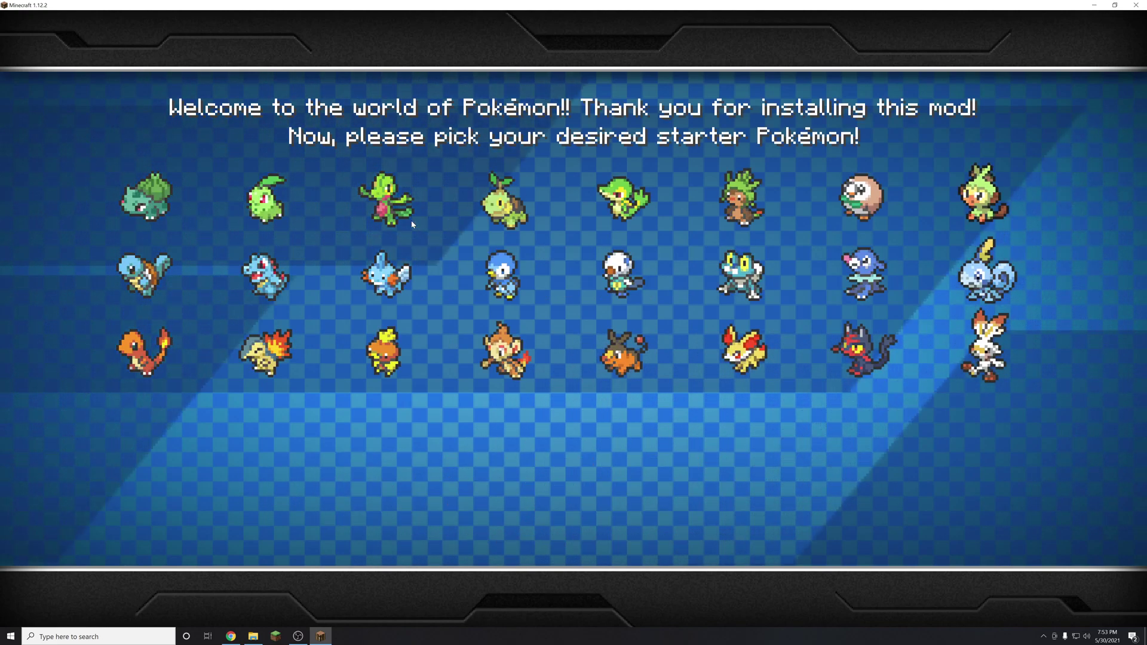
{"action": "left_click", "coordinate": [127, 352]}
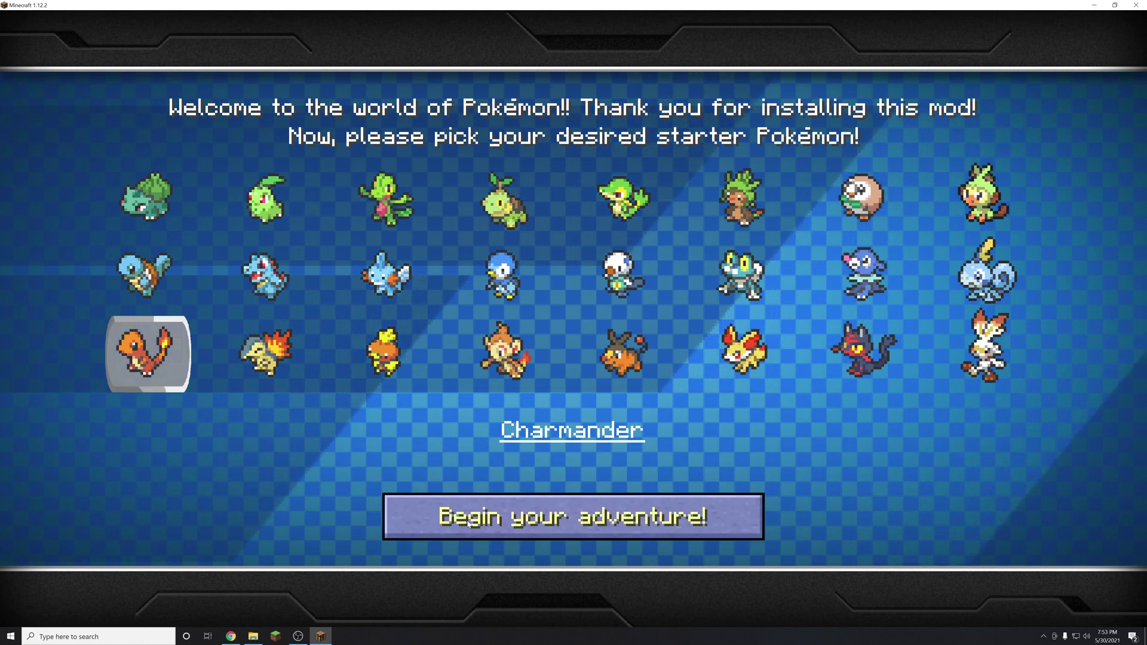
{"action": "left_click", "coordinate": [573, 514]}
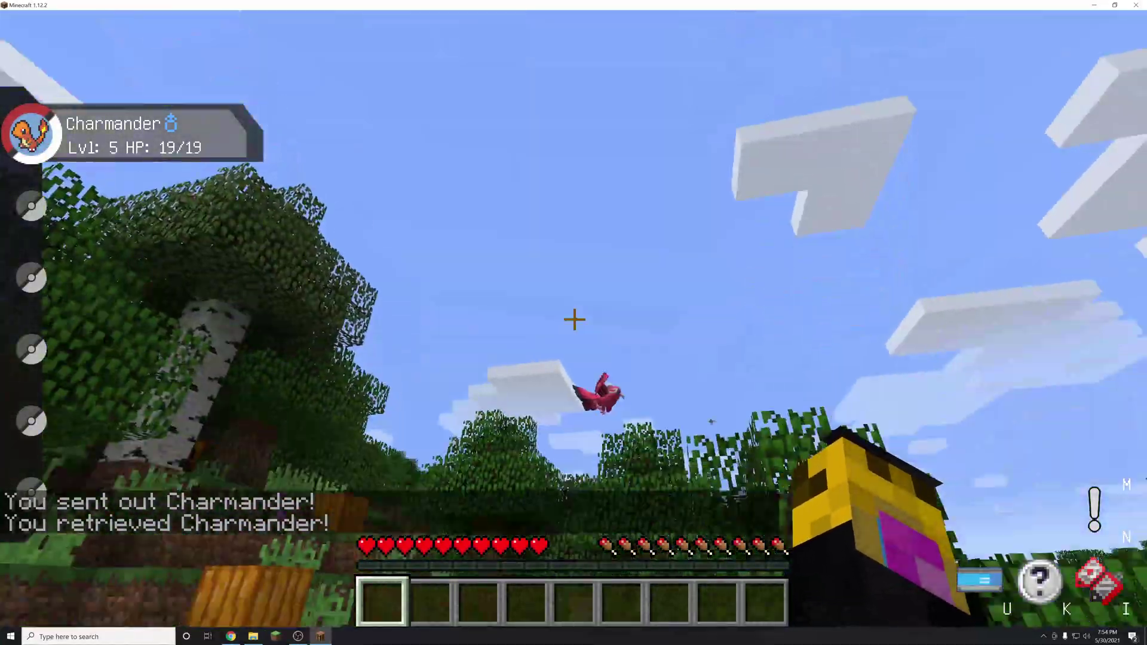
Step: Walk through the forest around the spawn point and collect the green item growing there
{"action": "key", "text": "w"}
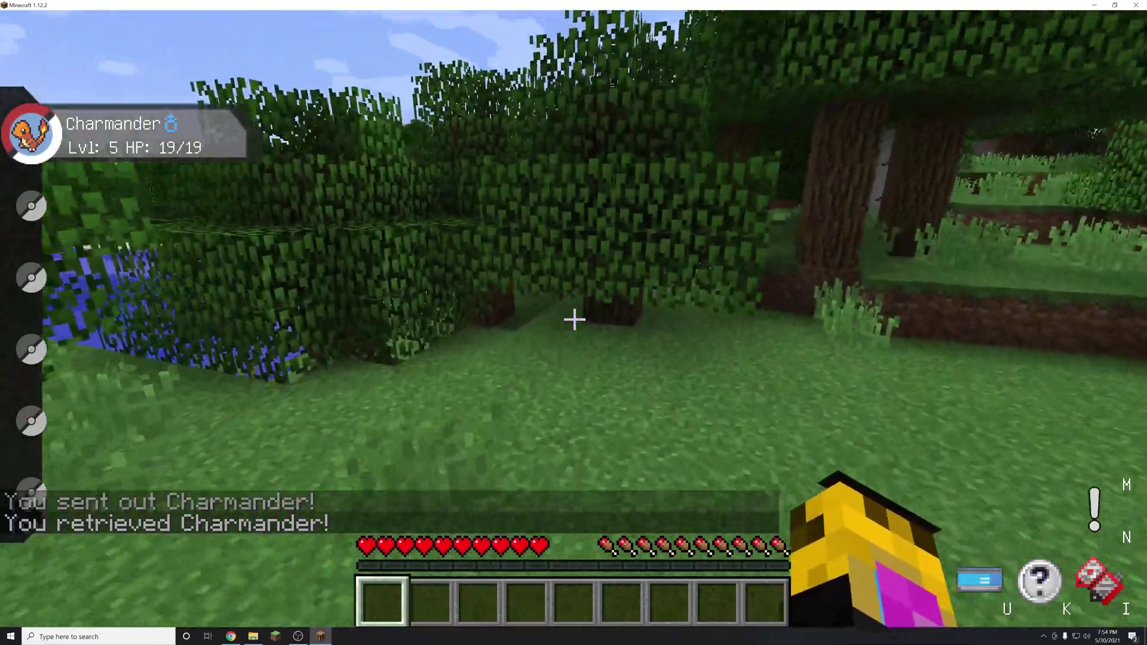
{"action": "key", "text": "w"}
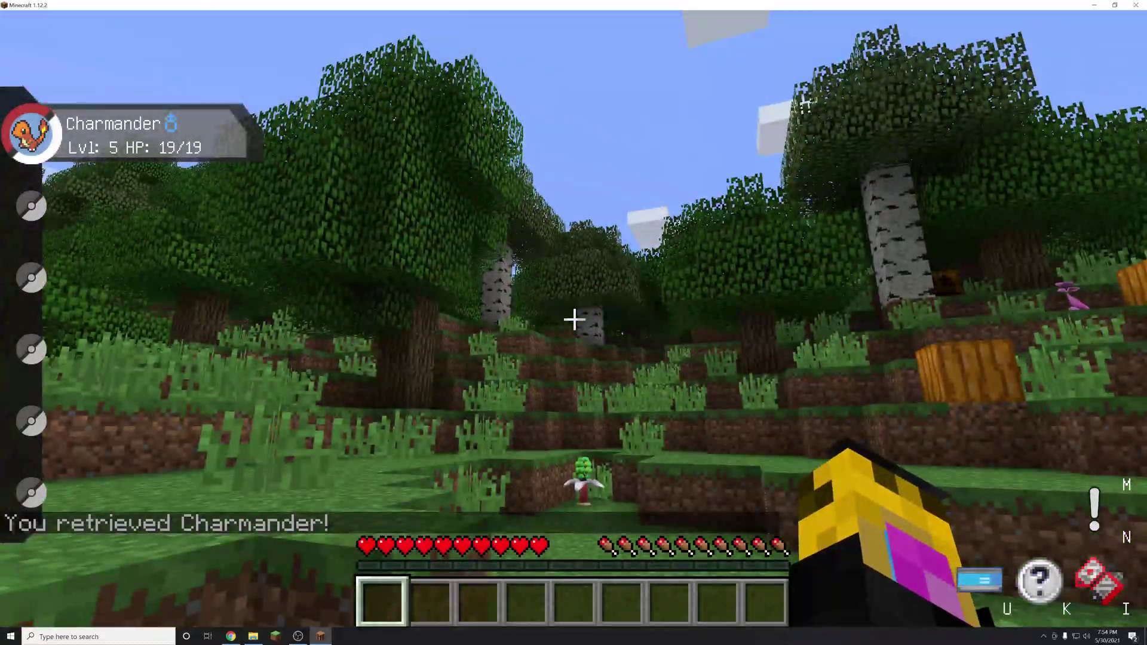
{"action": "key", "text": "w"}
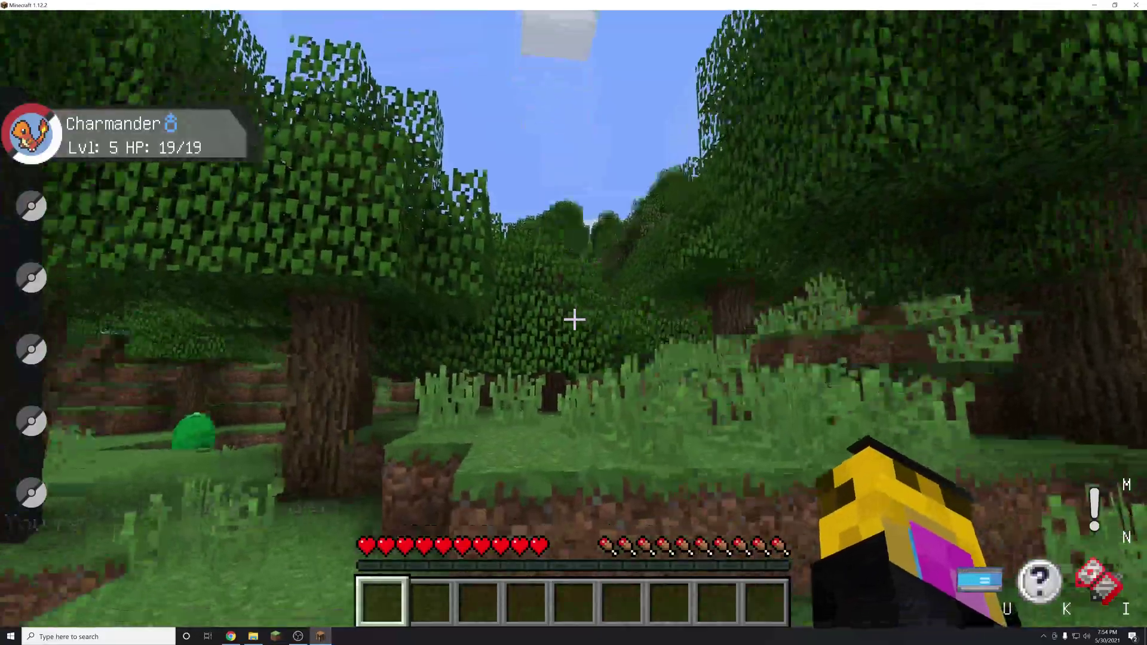
{"action": "key", "text": "w"}
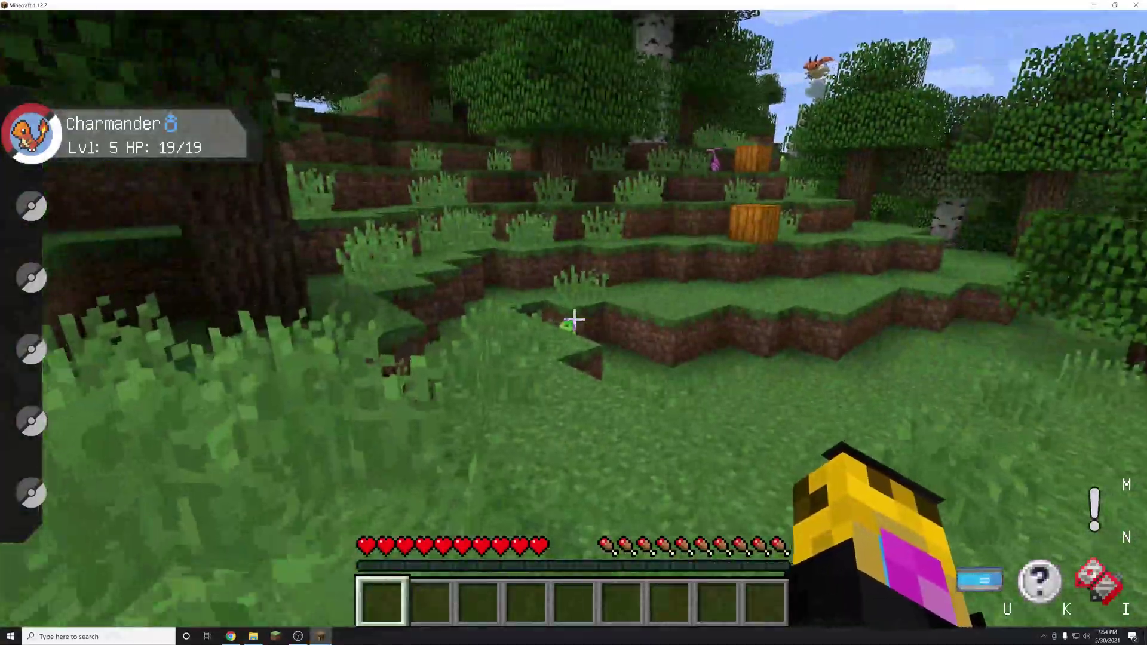
{"action": "key", "text": "w"}
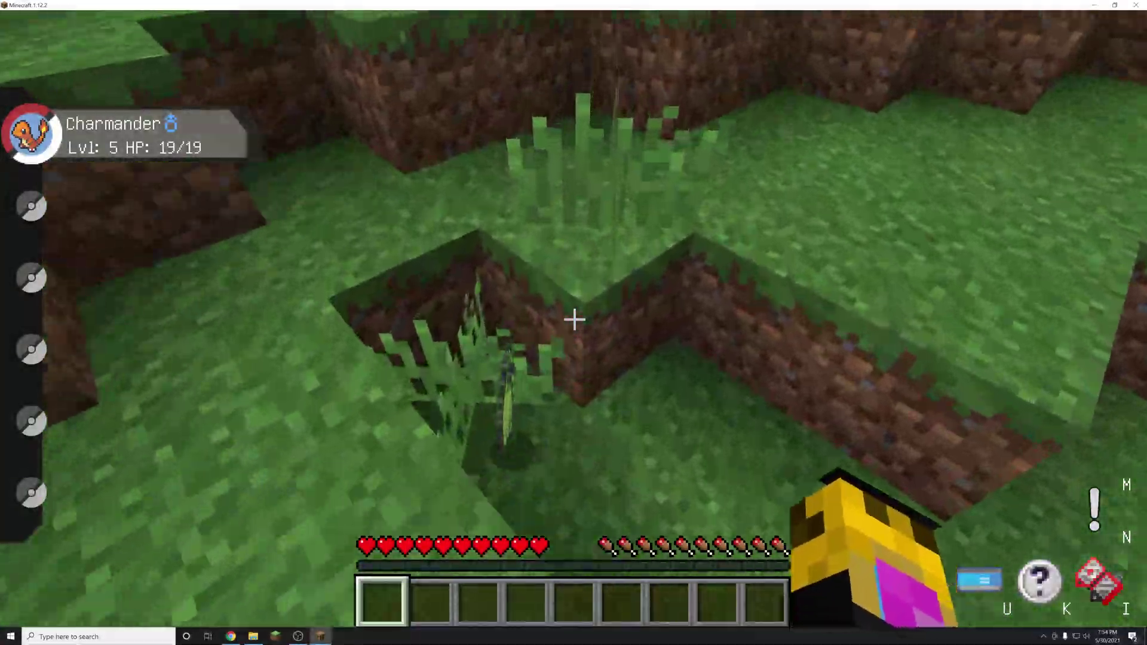
{"action": "right_click", "coordinate": [573, 321]}
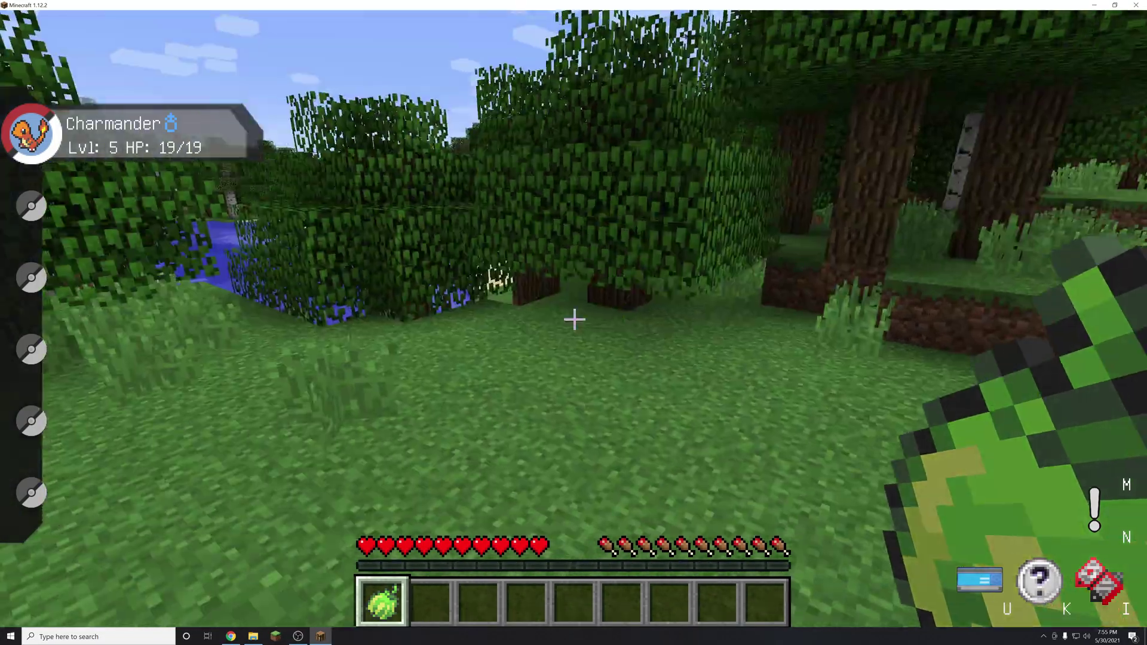
Step: Switch to the empty second hotbar slot and look around the forest clearing for wild Pokémon
{"action": "key", "text": "w"}
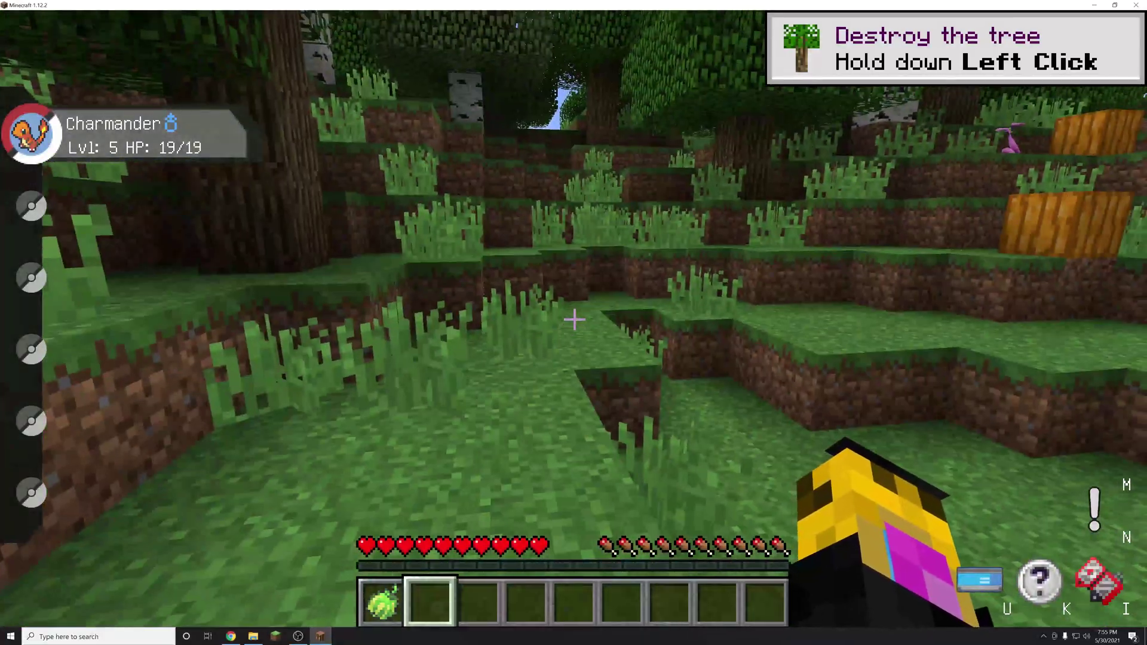
{"action": "key", "text": "w"}
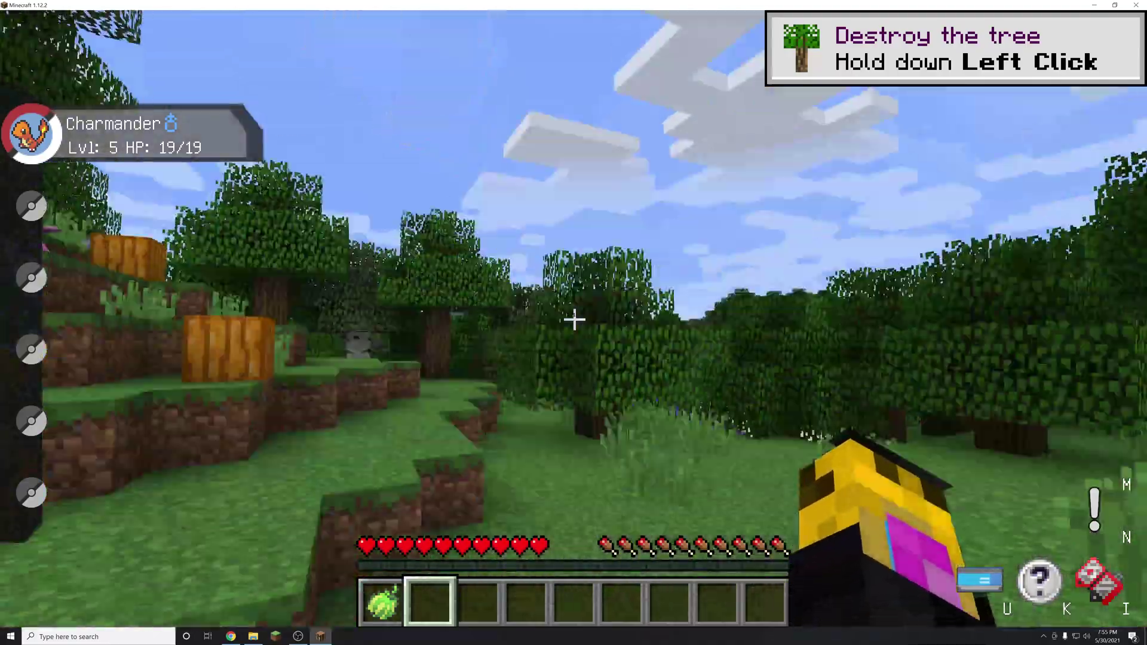
{"action": "key", "text": "w"}
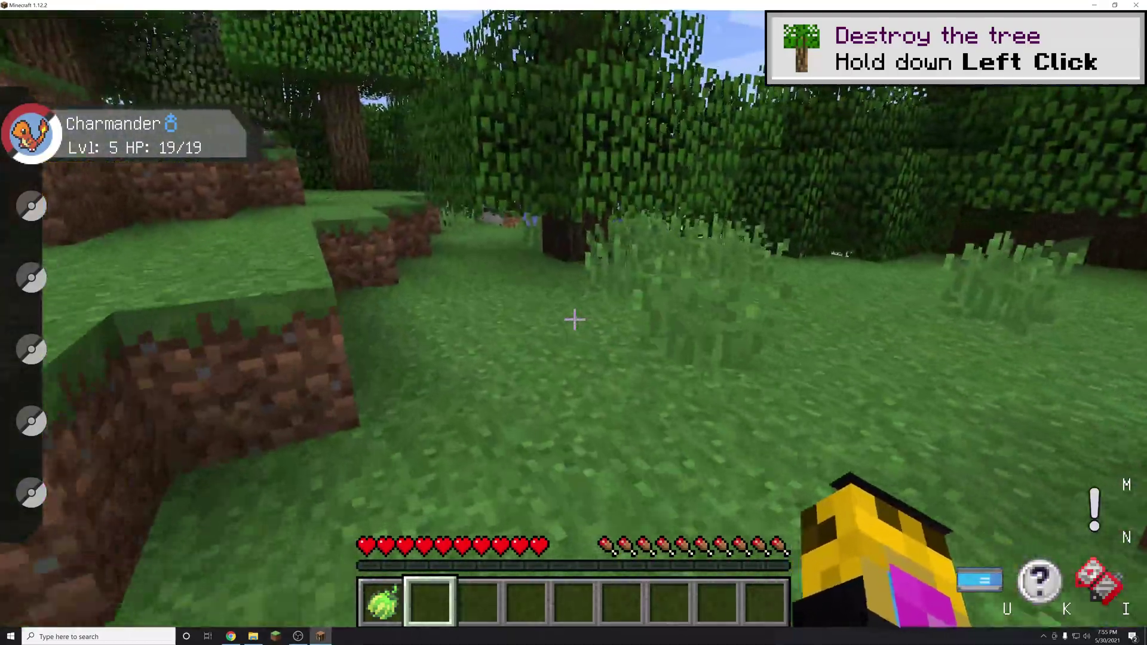
{"action": "key", "text": "w"}
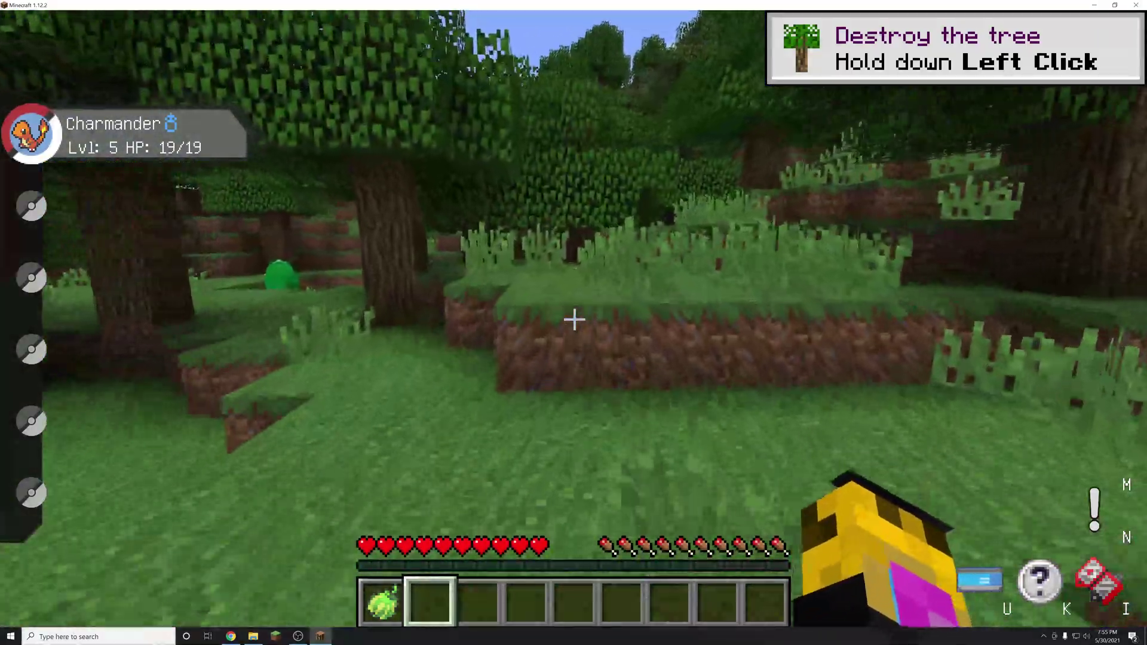
Step: Save and quit the world to the title screen, then close the game
{"action": "key", "text": "Escape"}
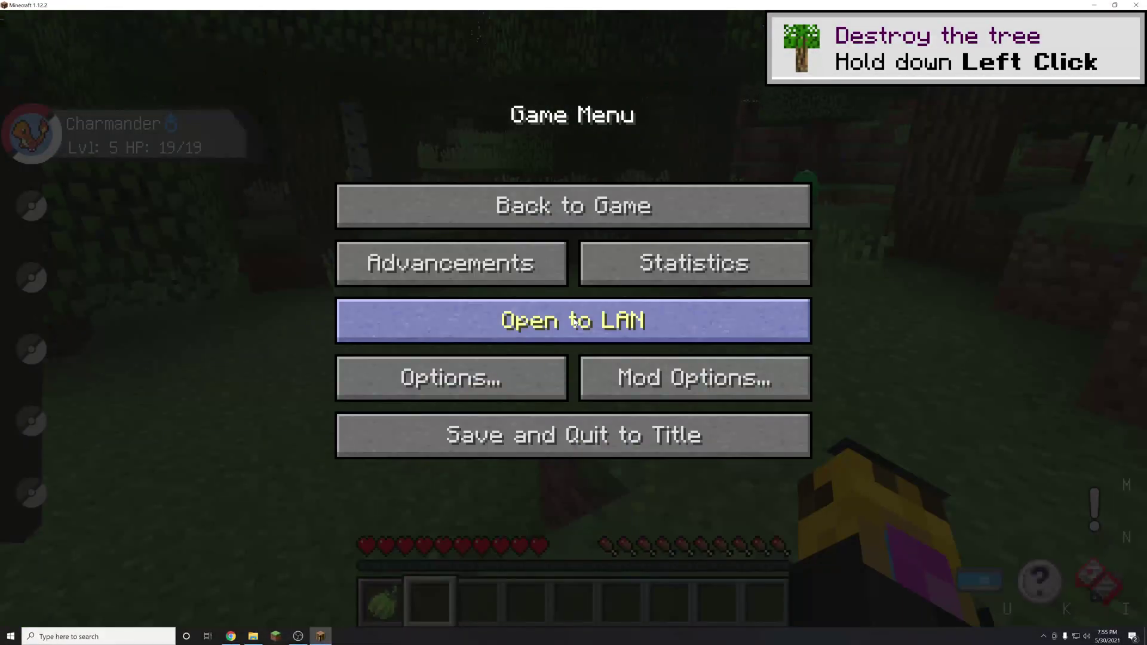
{"action": "left_click", "coordinate": [568, 435]}
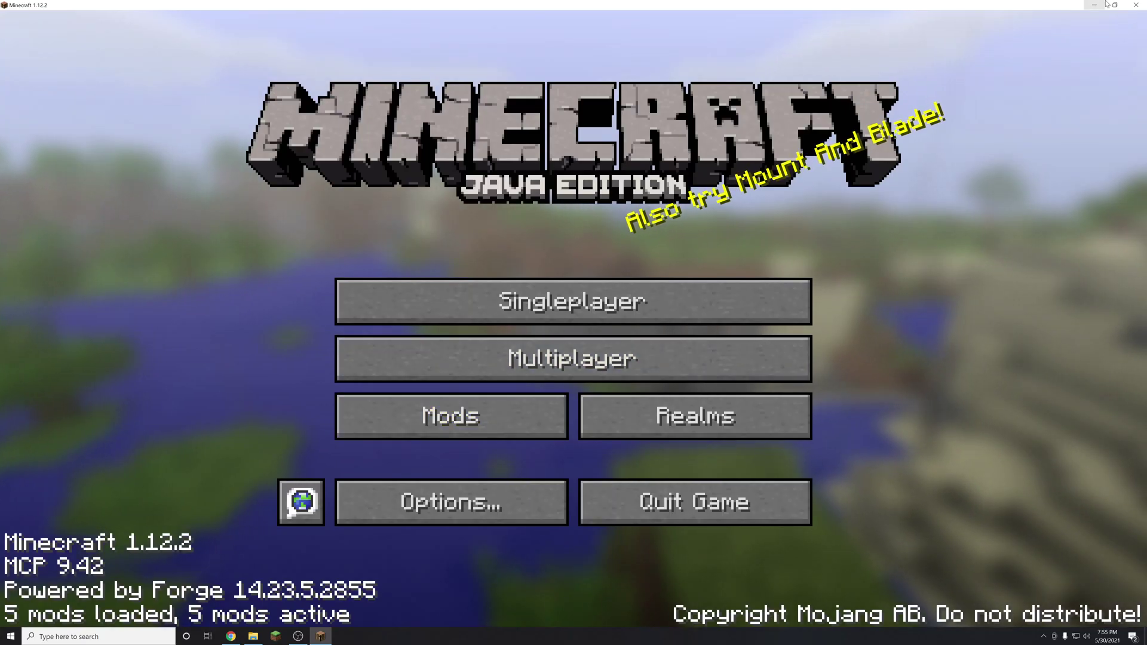
{"action": "left_click", "coordinate": [1135, 4]}
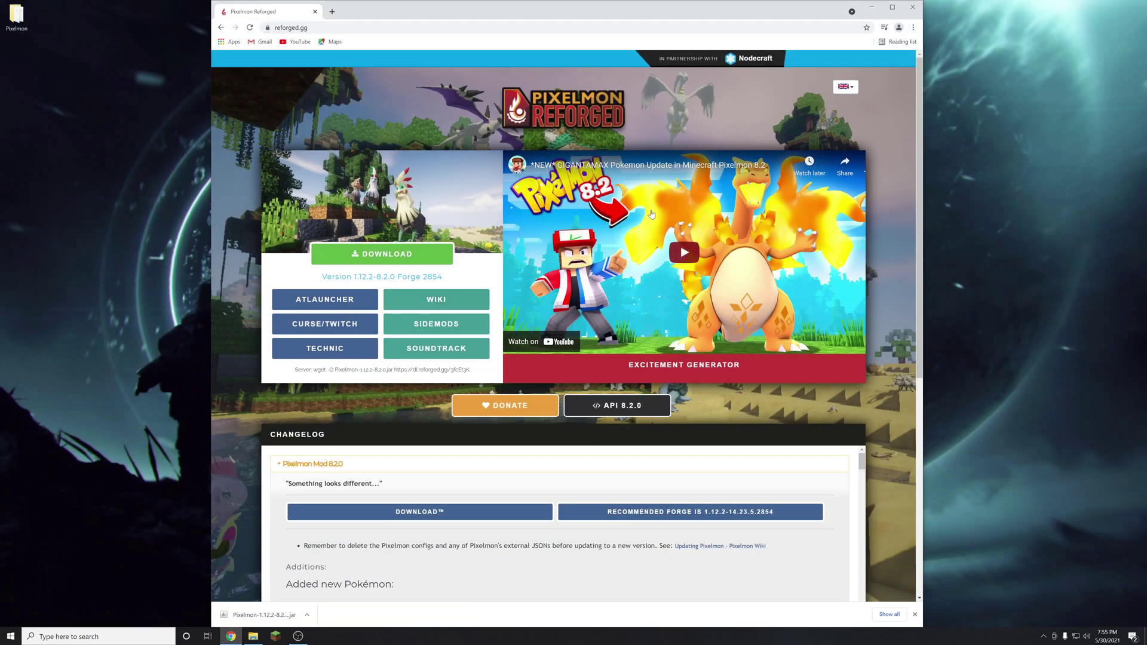
Step: Open the Pixelmon folder from the desktop, move its window over the browser, and open the config folder inside it
{"action": "double_click", "coordinate": [17, 16]}
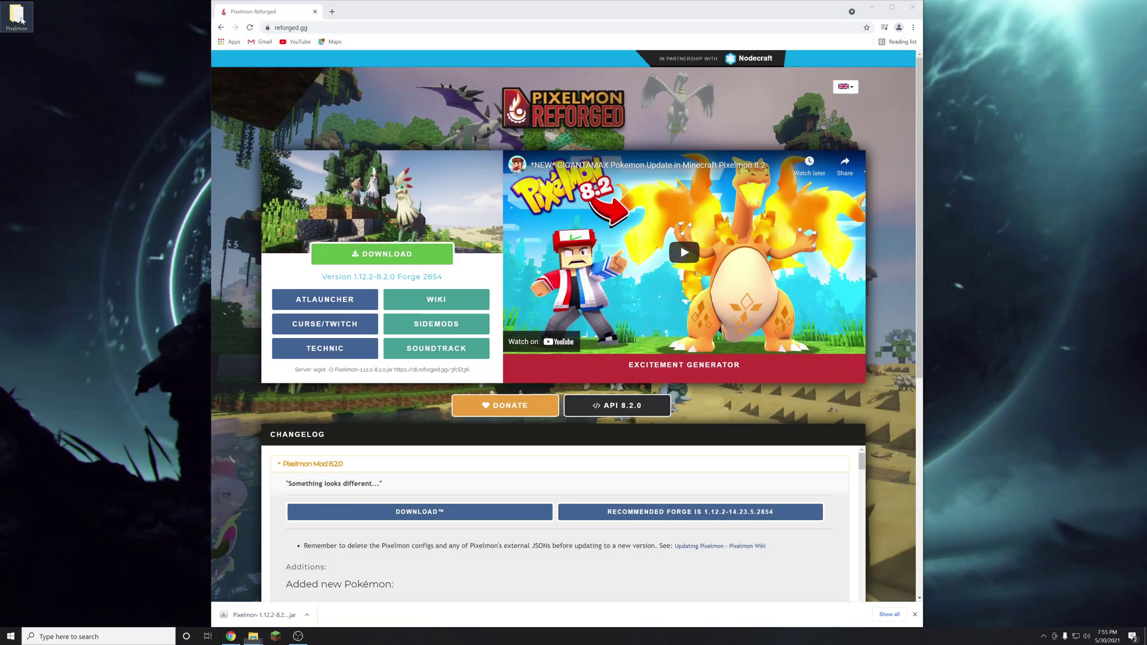
{"action": "double_click", "coordinate": [710, 273]}
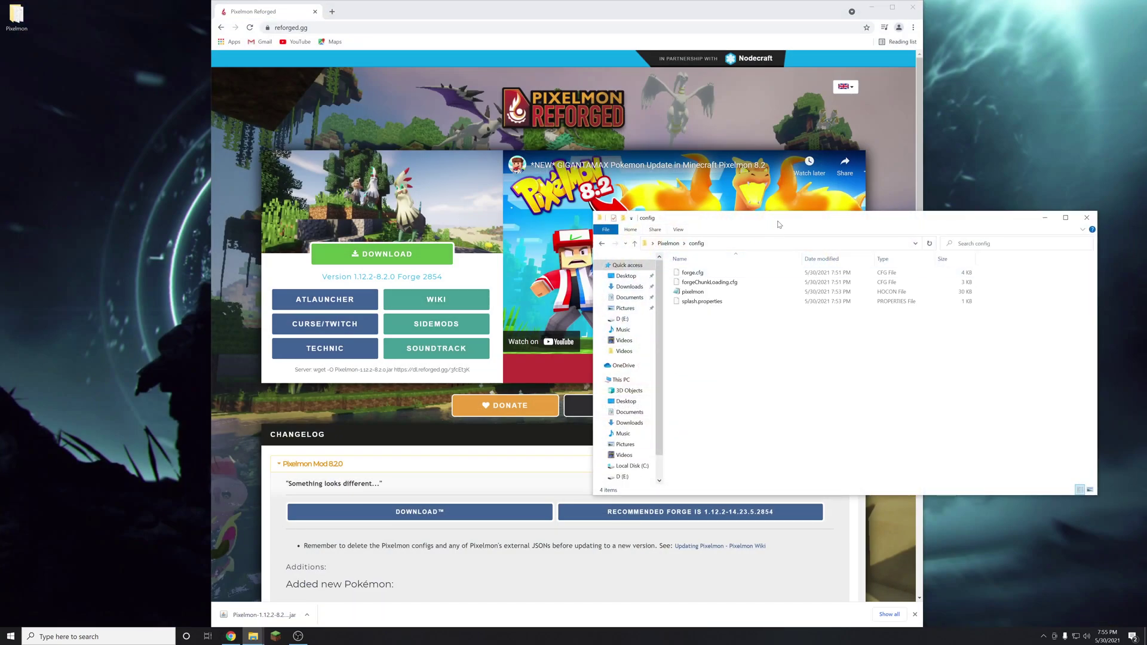
{"action": "left_click_drag", "start_coordinate": [778, 222], "coordinate": [459, 230]}
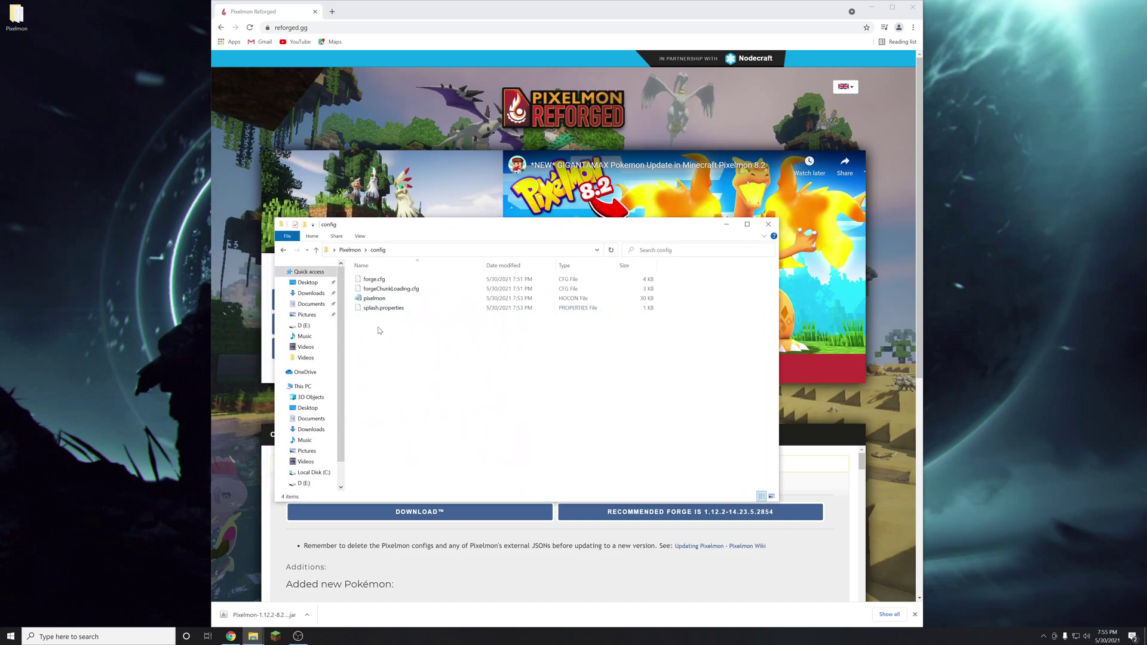
{"action": "key", "text": "alt+Up"}
{"action": "left_click", "coordinate": [17, 16]}
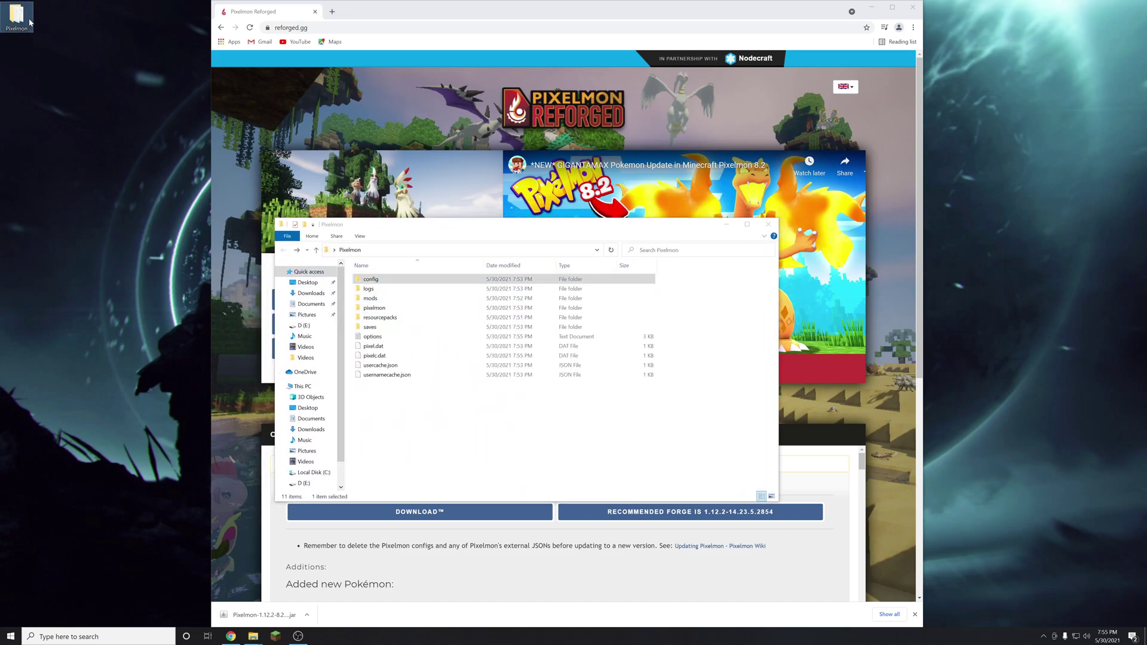
{"action": "left_click", "coordinate": [394, 390]}
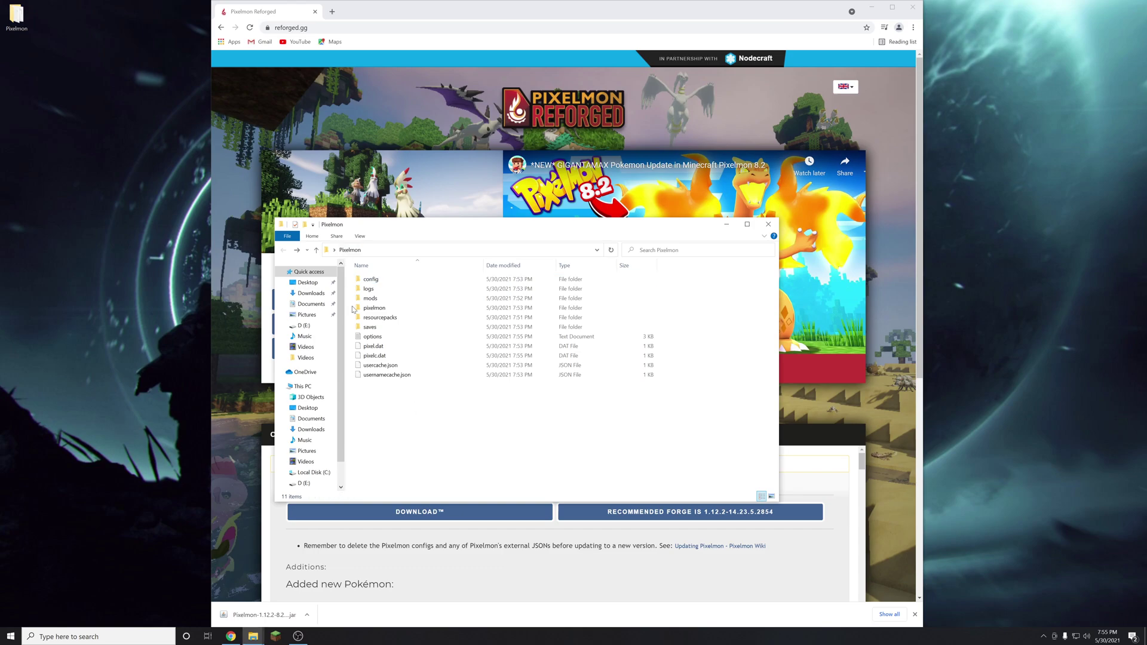
{"action": "double_click", "coordinate": [386, 280]}
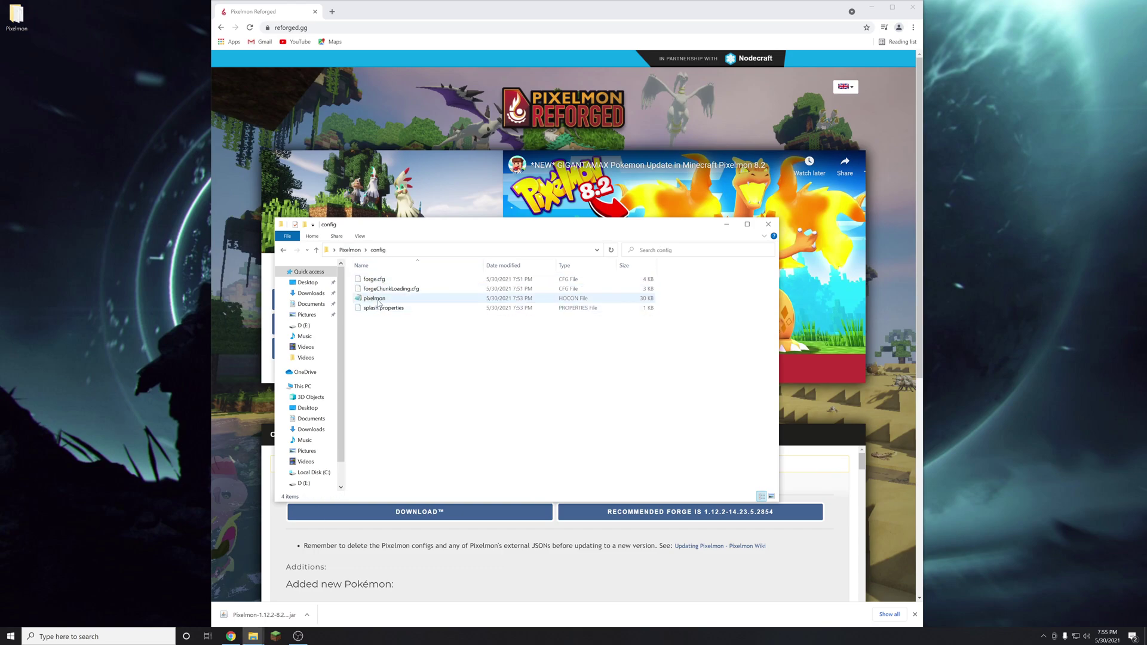
{"action": "left_click", "coordinate": [378, 301]}
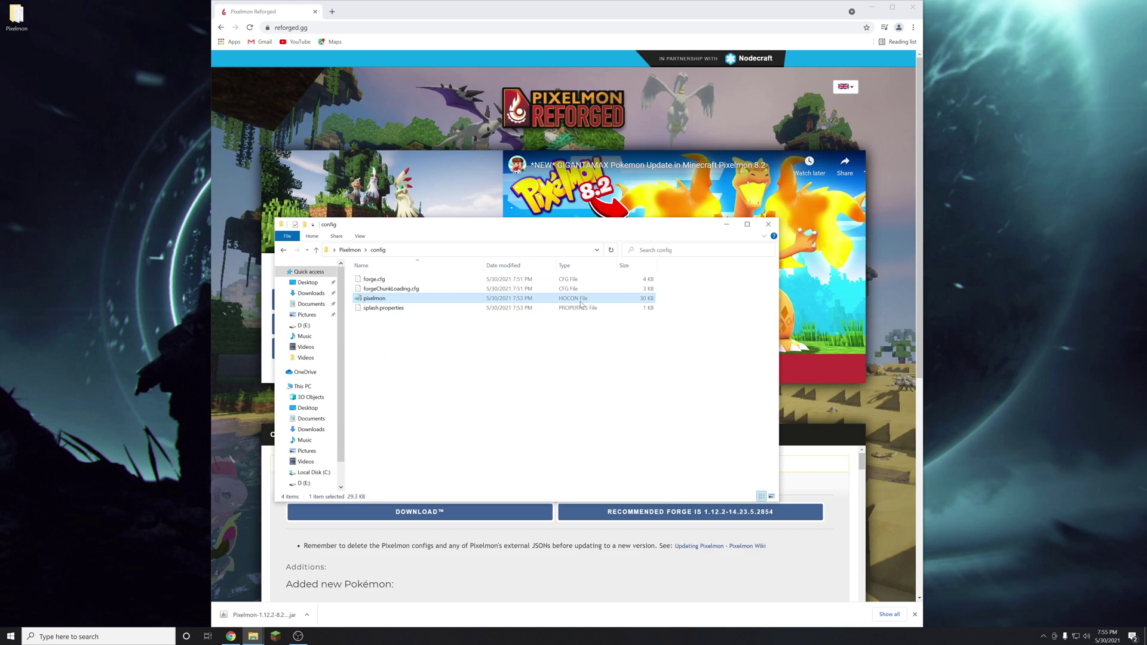
{"action": "right_click", "coordinate": [375, 297]}
{"action": "left_click", "coordinate": [359, 339]}
{"action": "left_click", "coordinate": [372, 300]}
{"action": "right_click", "coordinate": [383, 300]}
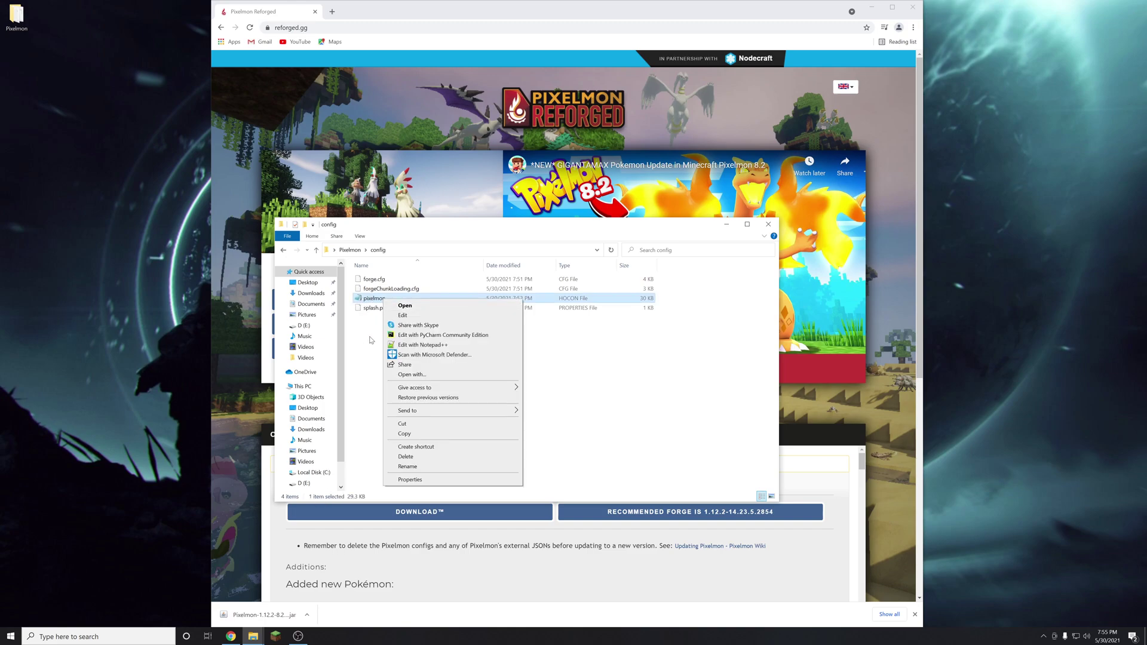
{"action": "left_click", "coordinate": [362, 300]}
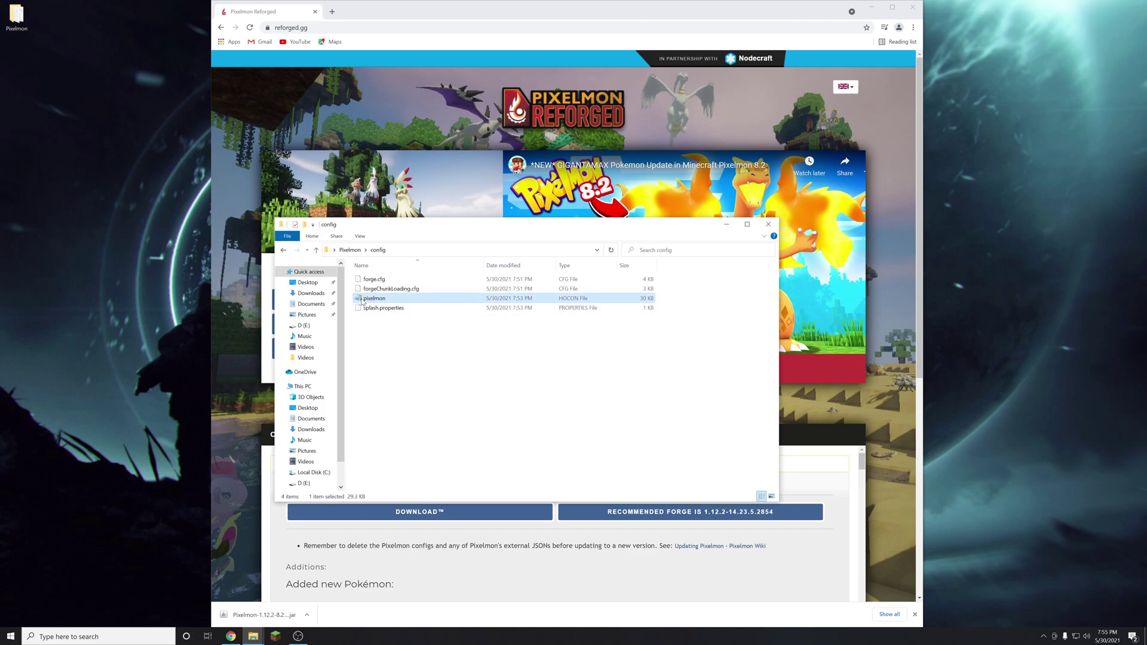
Step: Open the pixelmon HOCON file from the config folder with Notepad and move its window over the browser
{"action": "right_click", "coordinate": [365, 298]}
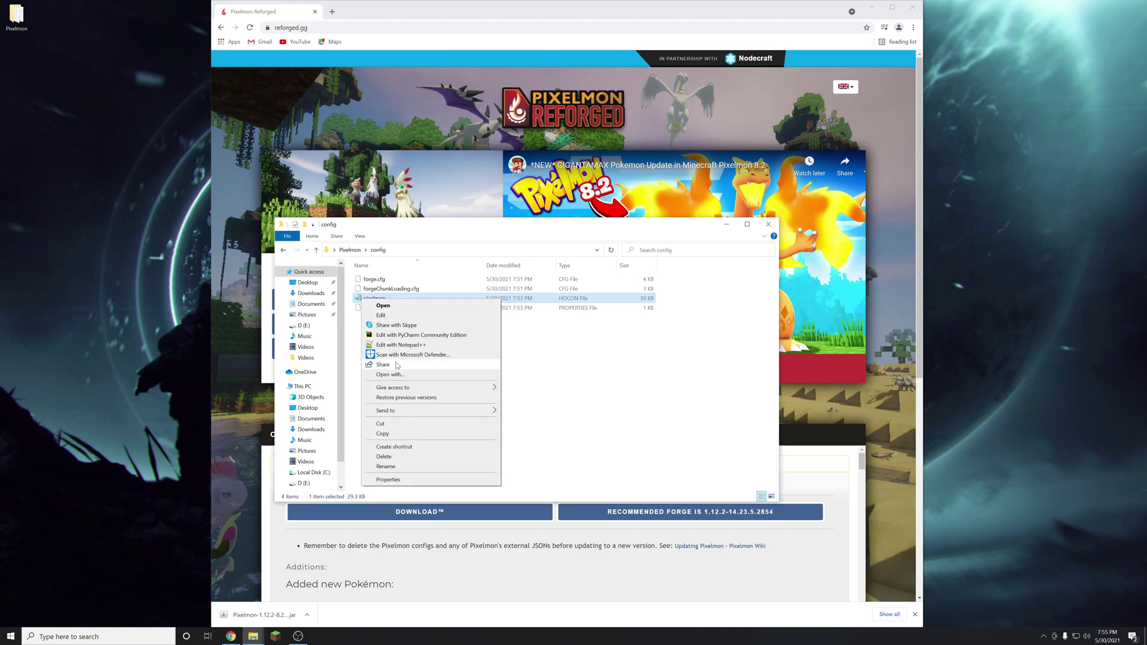
{"action": "left_click", "coordinate": [391, 375]}
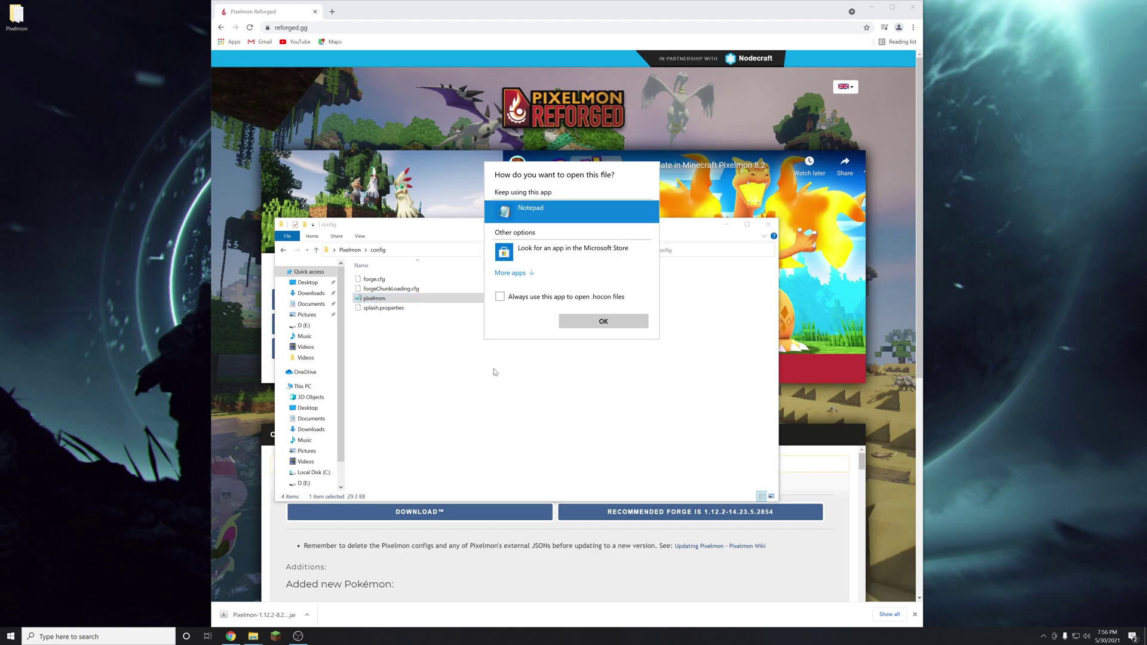
{"action": "left_click", "coordinate": [510, 273]}
{"action": "scroll", "coordinate": [547, 300], "scroll_direction": "down", "scroll_amount": 2}
{"action": "scroll", "coordinate": [543, 293], "scroll_direction": "up", "scroll_amount": 3}
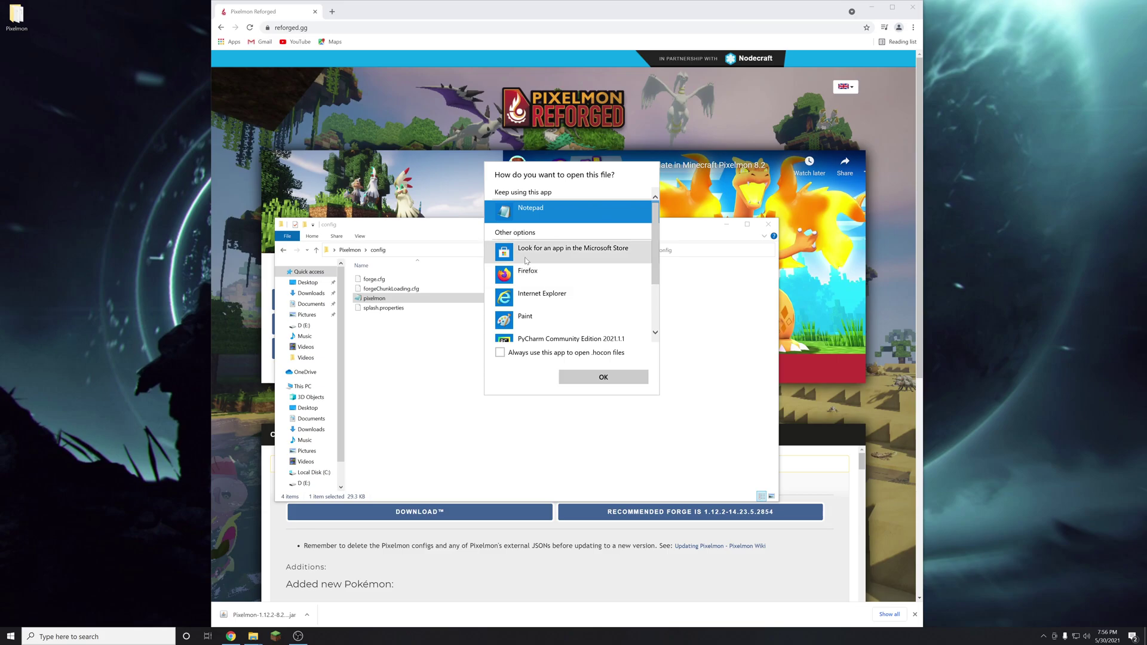
{"action": "scroll", "coordinate": [534, 268], "scroll_direction": "down", "scroll_amount": 3}
{"action": "scroll", "coordinate": [550, 294], "scroll_direction": "up", "scroll_amount": 3}
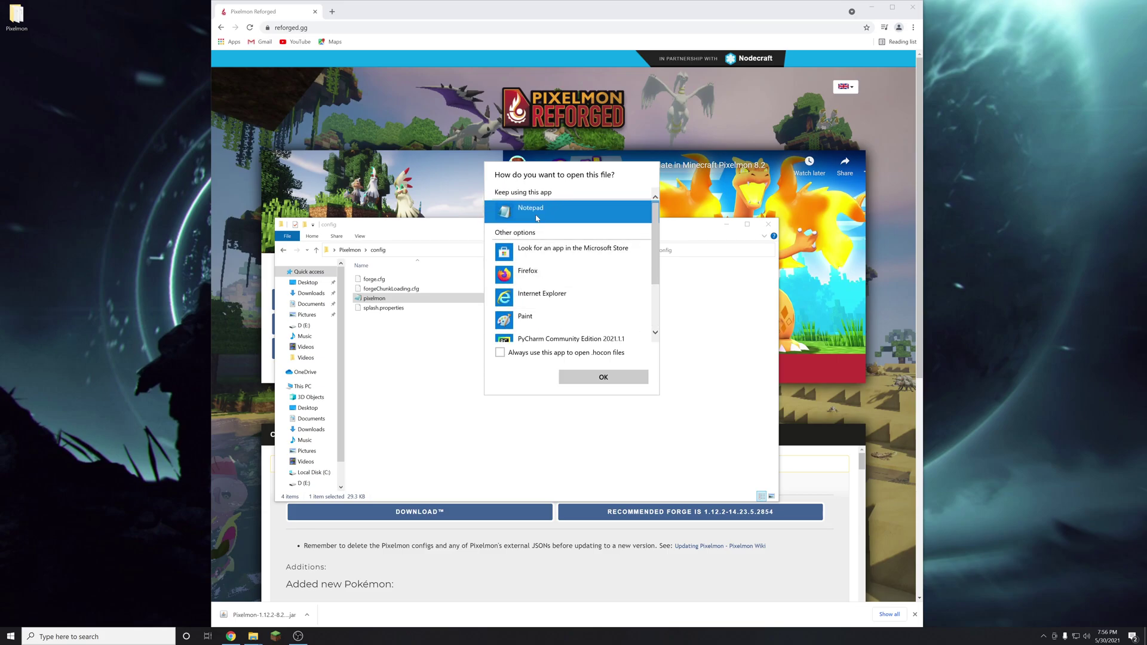
{"action": "double_click", "coordinate": [536, 214]}
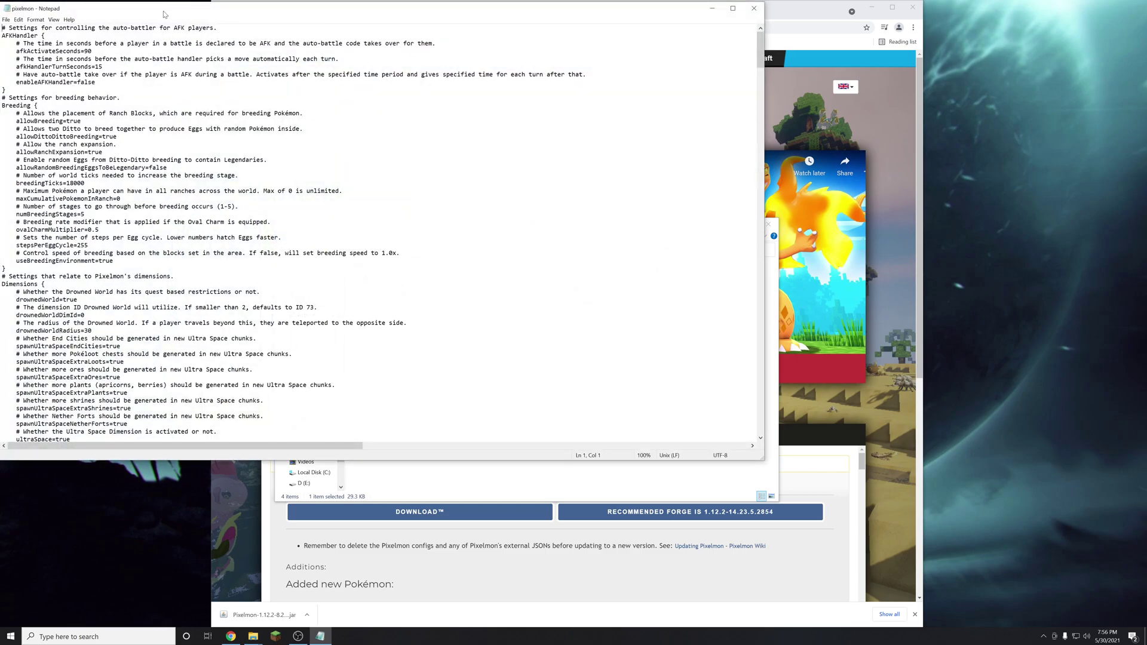
{"action": "left_click_drag", "start_coordinate": [163, 13], "coordinate": [375, 129]}
Step: Skim the first part of the configuration file, including the dimension and general settings, and return to the breeding settings
{"action": "scroll", "coordinate": [595, 347], "scroll_direction": "down", "scroll_amount": 20}
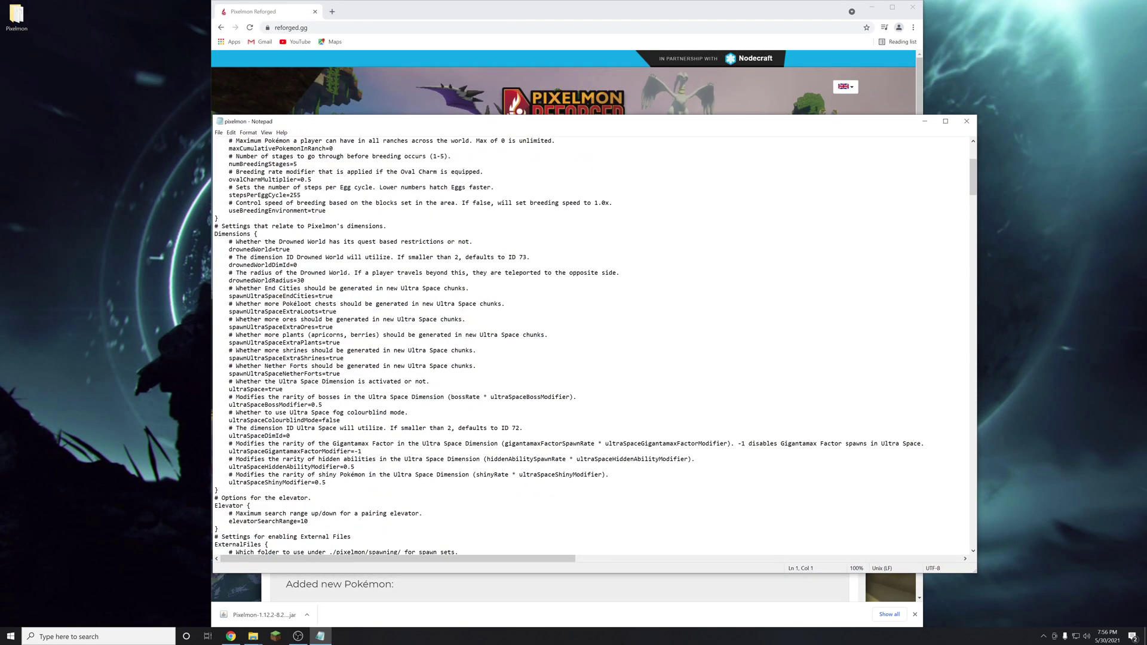
{"action": "scroll", "coordinate": [595, 346], "scroll_direction": "down", "scroll_amount": 20}
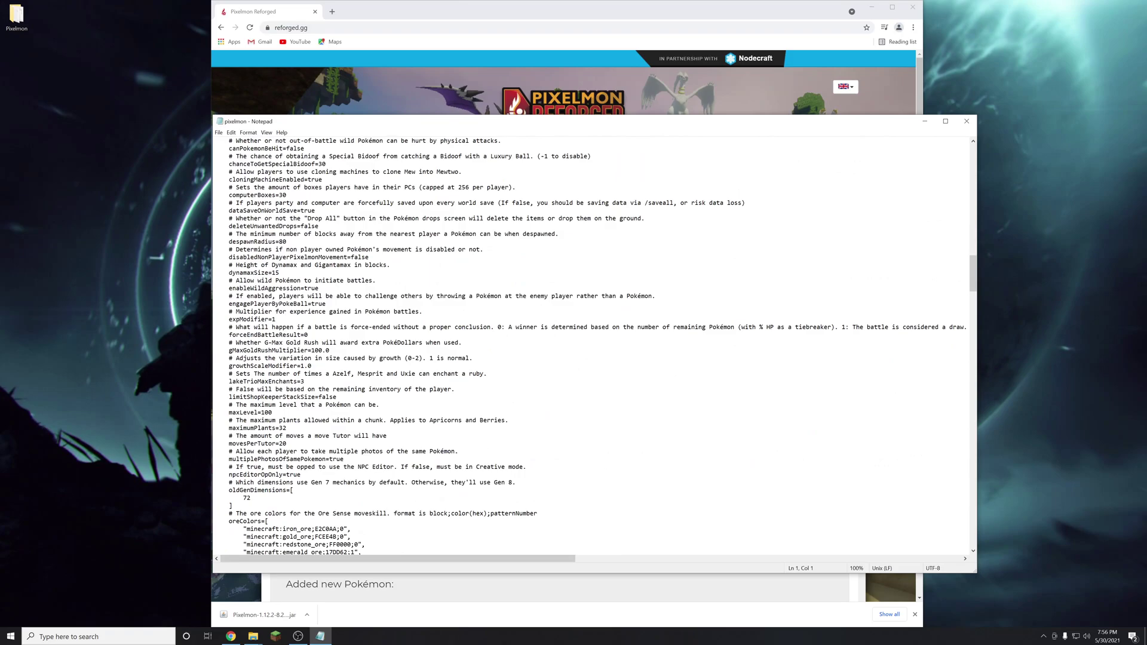
{"action": "scroll", "coordinate": [595, 346], "scroll_direction": "up", "scroll_amount": 20}
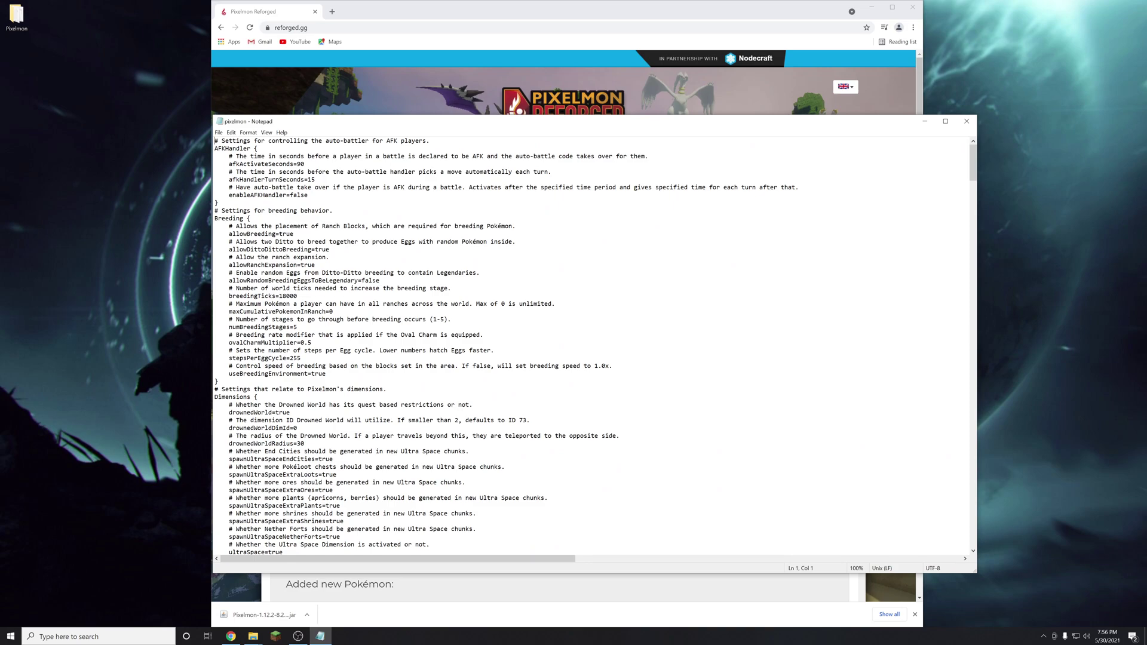
{"action": "left_click", "coordinate": [311, 342]}
Step: Examine the configuration sections for general options, healing, Poke Gift events, PokeLoot, Pokérus, quests, riding and spawning
{"action": "scroll", "coordinate": [594, 346], "scroll_direction": "down", "scroll_amount": 20}
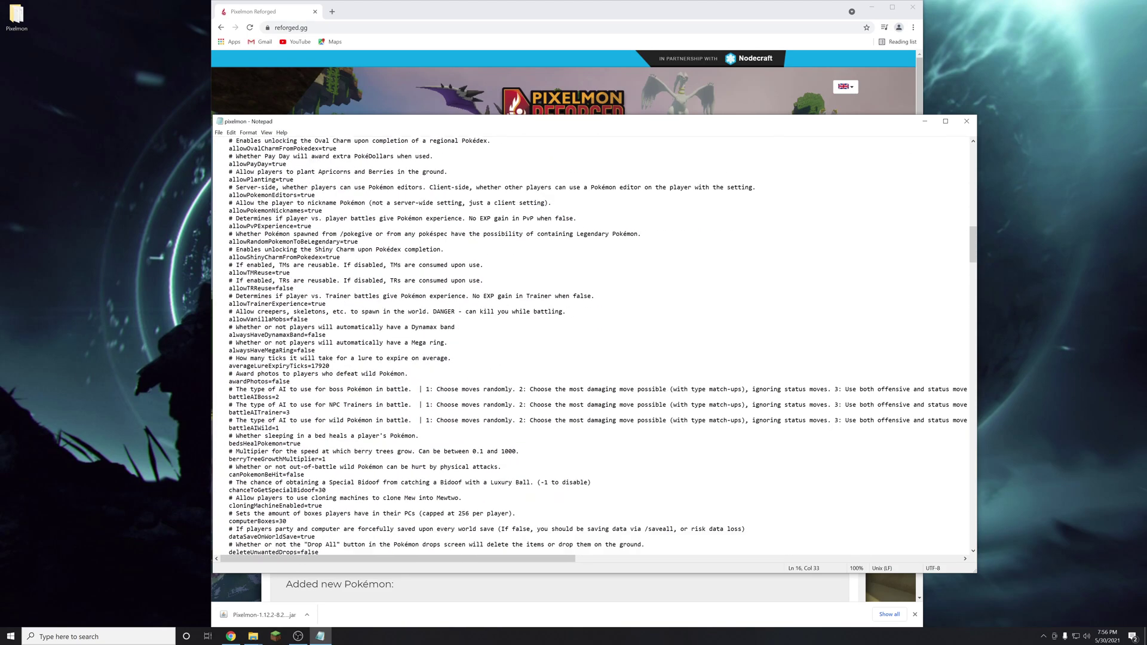
{"action": "scroll", "coordinate": [595, 346], "scroll_direction": "down", "scroll_amount": 20}
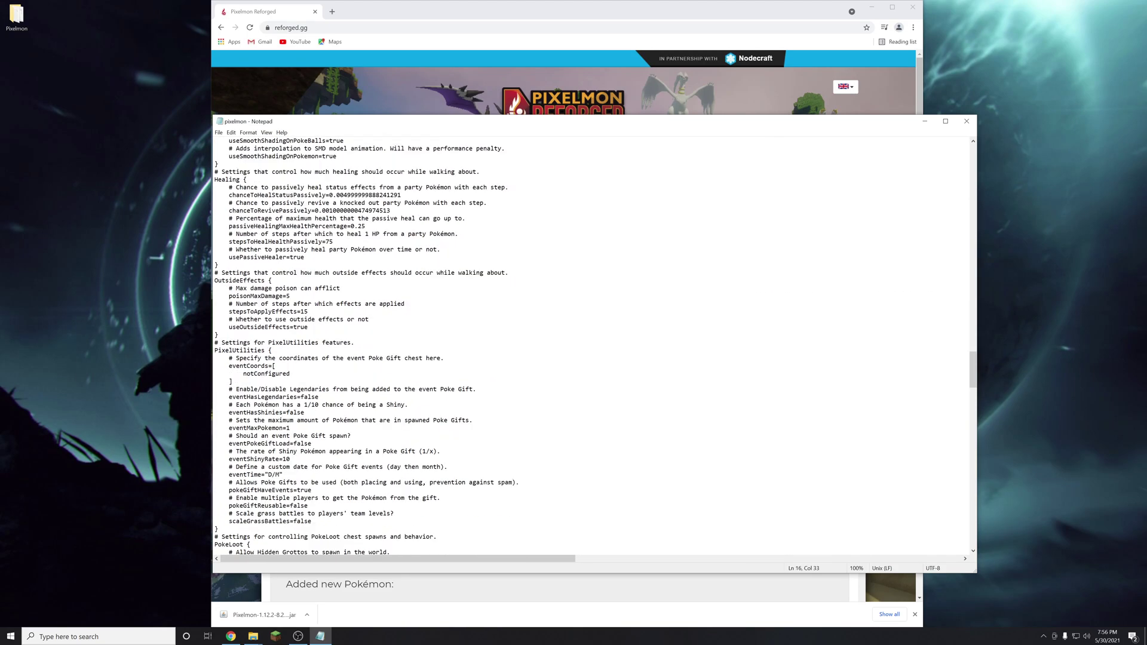
{"action": "scroll", "coordinate": [595, 347], "scroll_direction": "down", "scroll_amount": 1}
{"action": "left_click_drag", "start_coordinate": [312, 420], "coordinate": [293, 420]}
{"action": "left_click", "coordinate": [293, 420]}
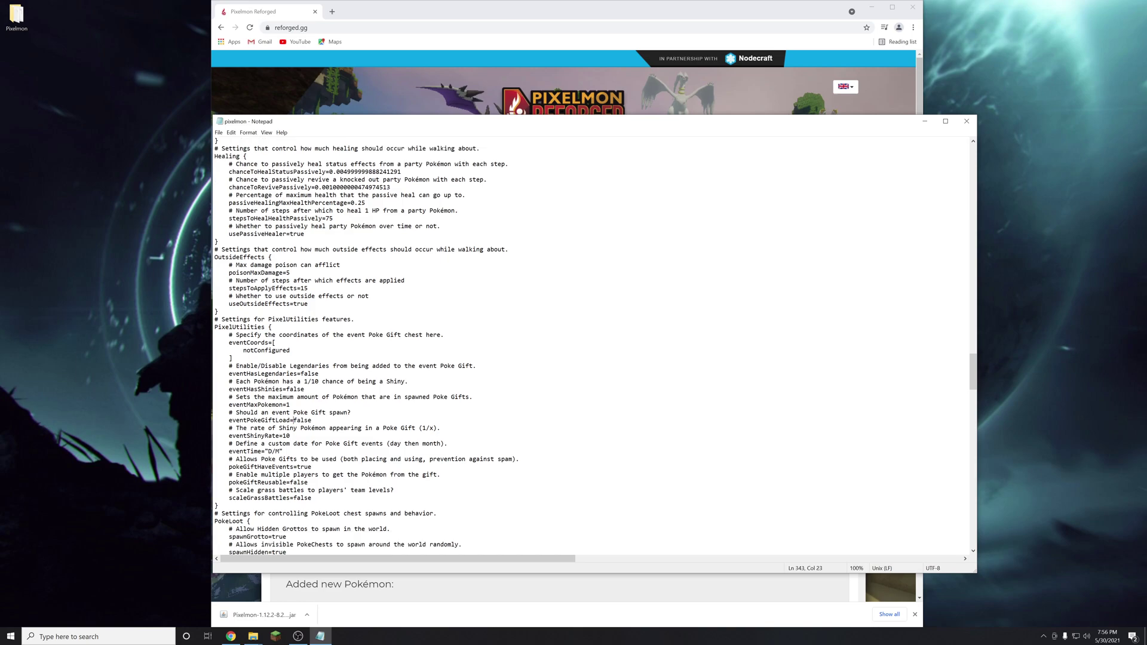
{"action": "scroll", "coordinate": [294, 420], "scroll_direction": "down", "scroll_amount": 12}
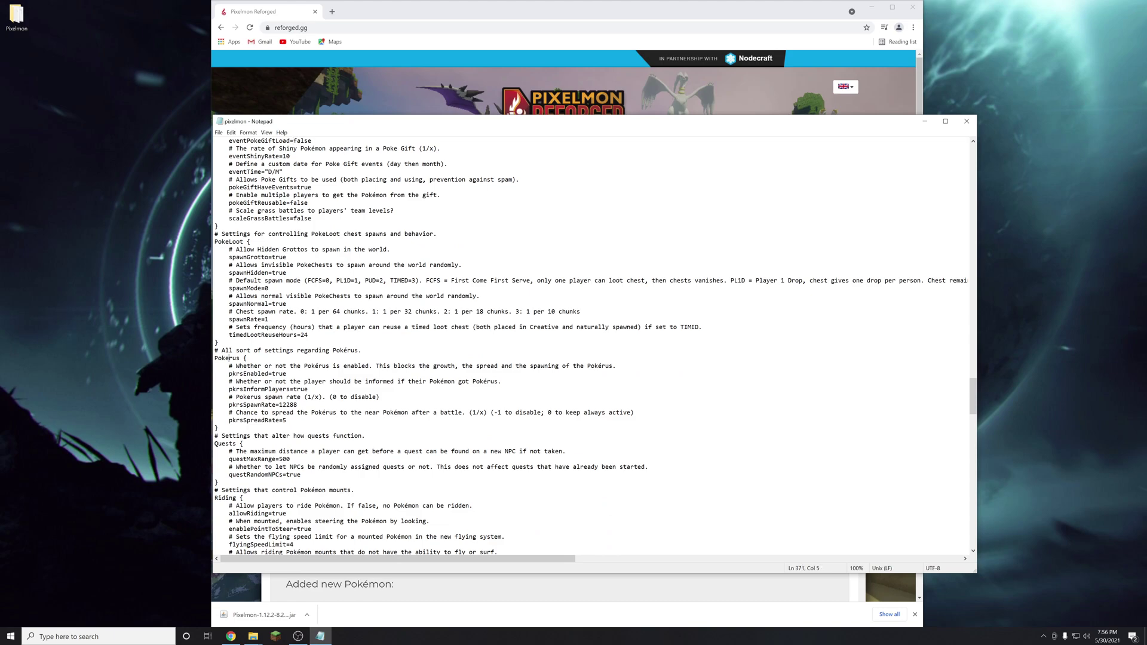
{"action": "left_click", "coordinate": [329, 366]}
{"action": "scroll", "coordinate": [329, 365], "scroll_direction": "down", "scroll_amount": 5}
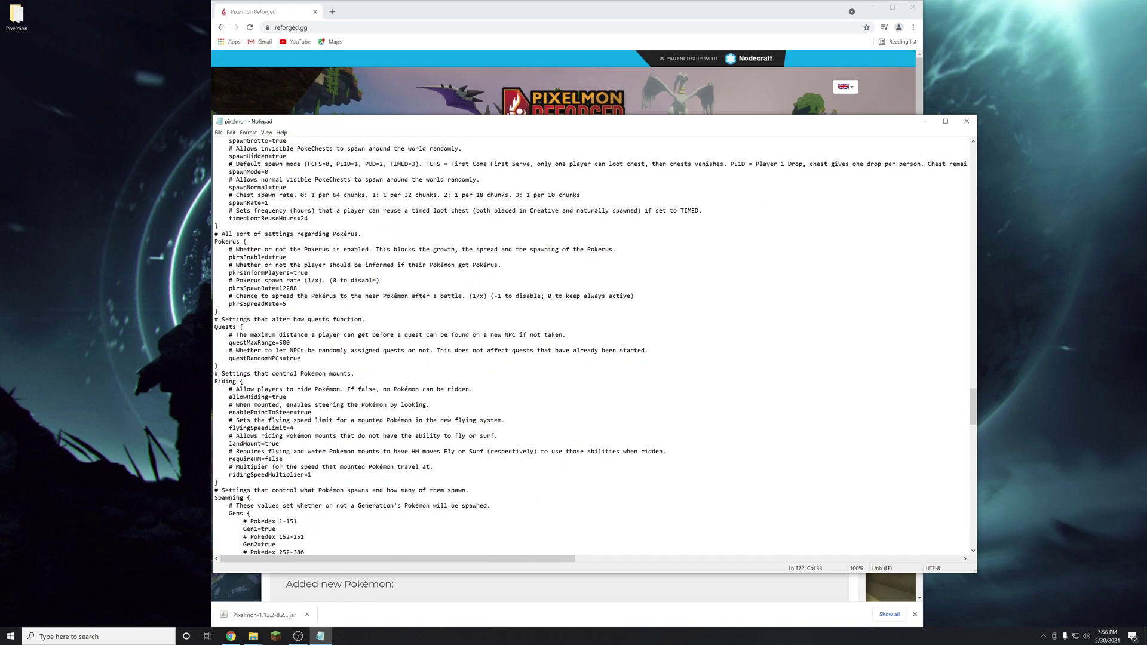
{"action": "scroll", "coordinate": [329, 366], "scroll_direction": "down", "scroll_amount": 18}
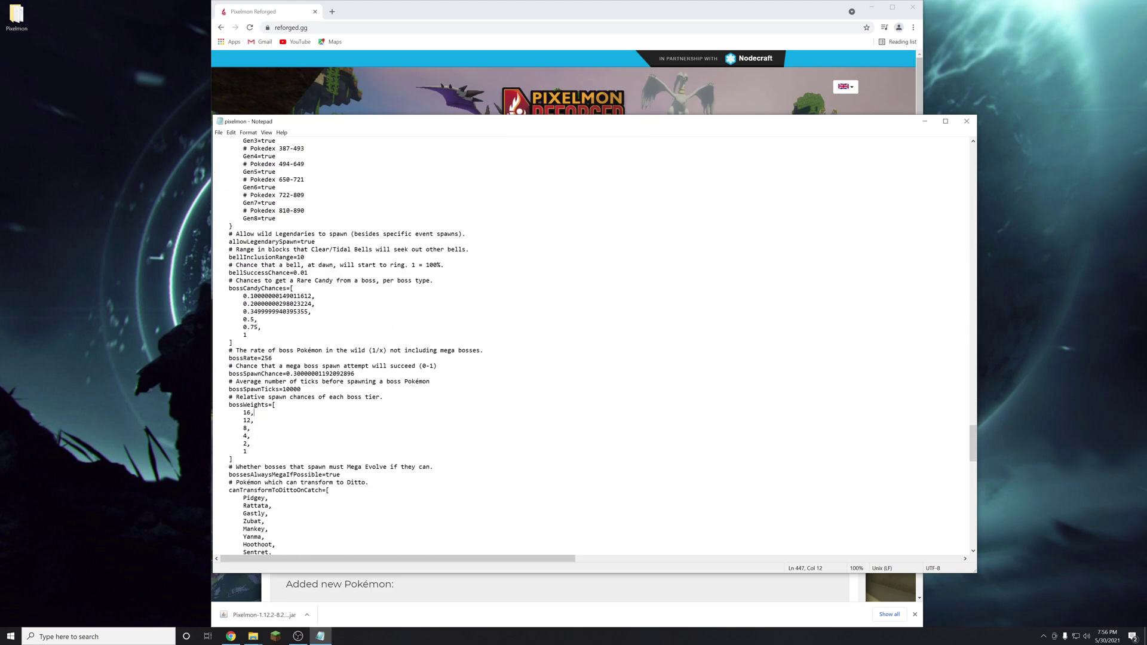
Step: Go back to the AFK and breeding settings at the start of the configuration file, and close Notepad without changes
{"action": "scroll", "coordinate": [594, 346], "scroll_direction": "up", "scroll_amount": 20}
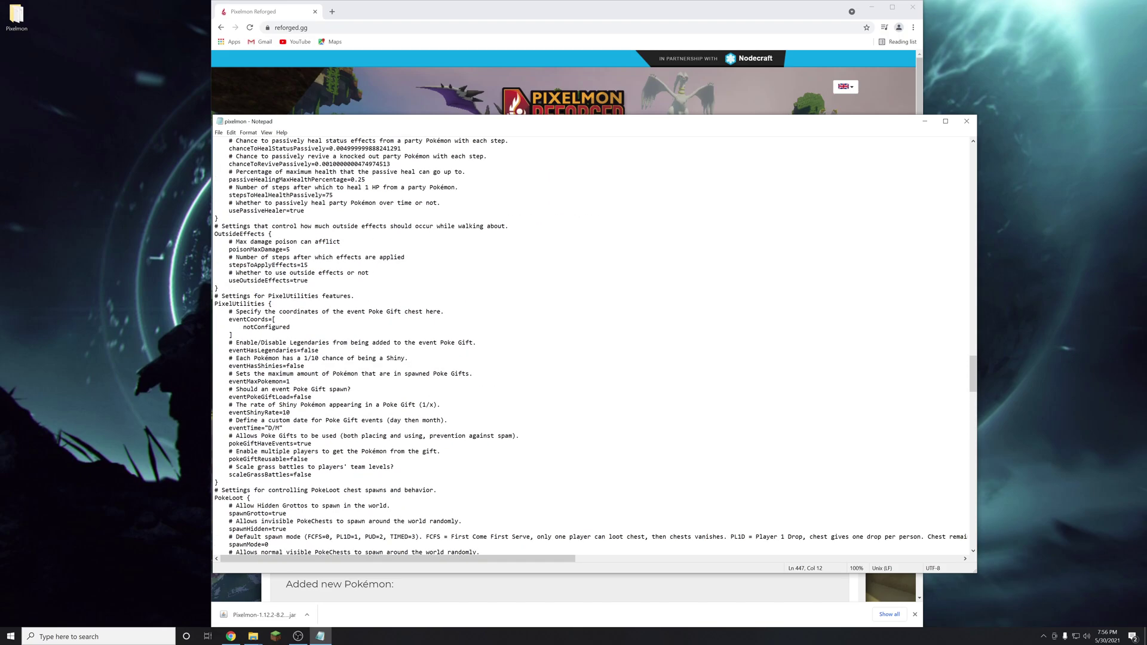
{"action": "scroll", "coordinate": [590, 346], "scroll_direction": "up", "scroll_amount": 20}
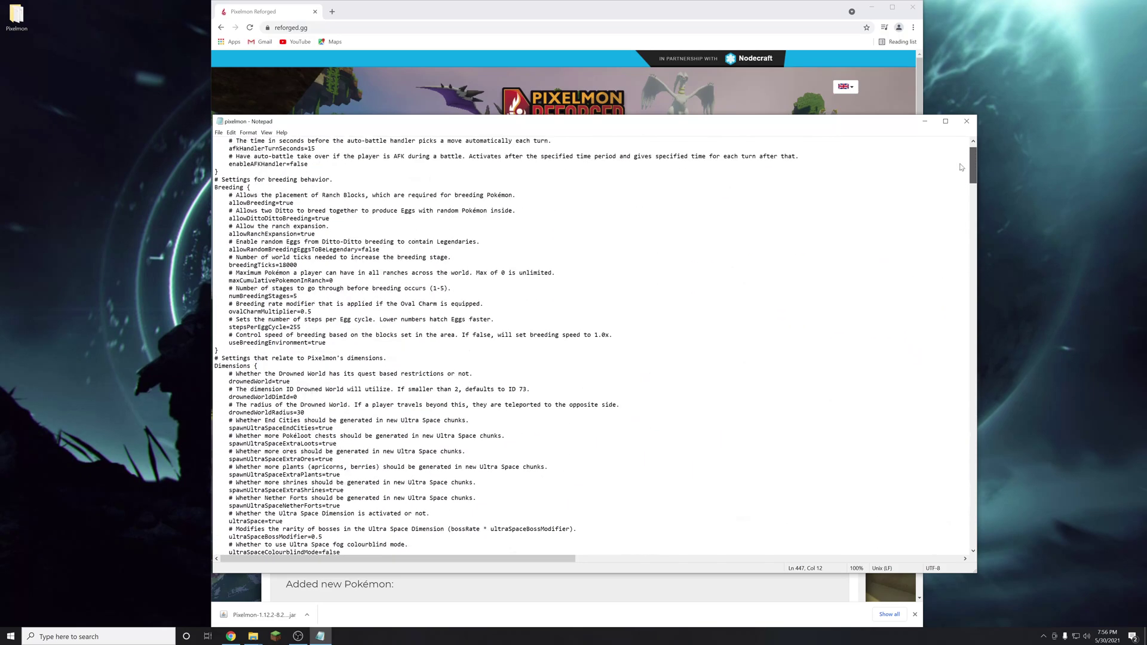
{"action": "scroll", "coordinate": [591, 346], "scroll_direction": "up", "scroll_amount": 1}
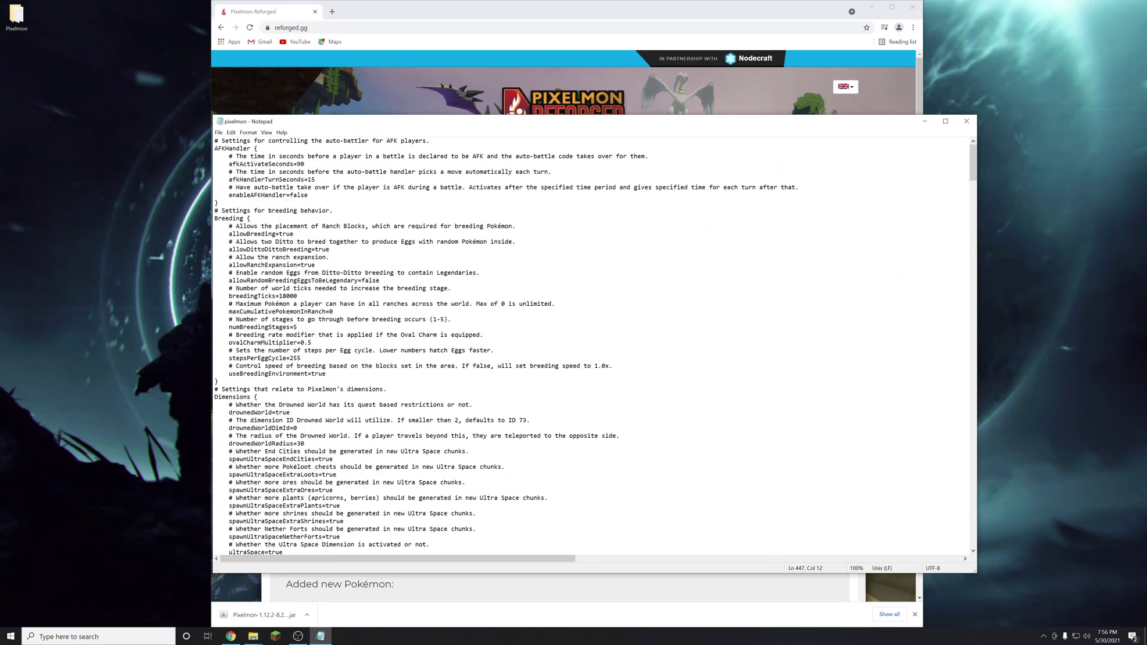
{"action": "left_click", "coordinate": [330, 249]}
{"action": "key", "text": "alt+F4"}
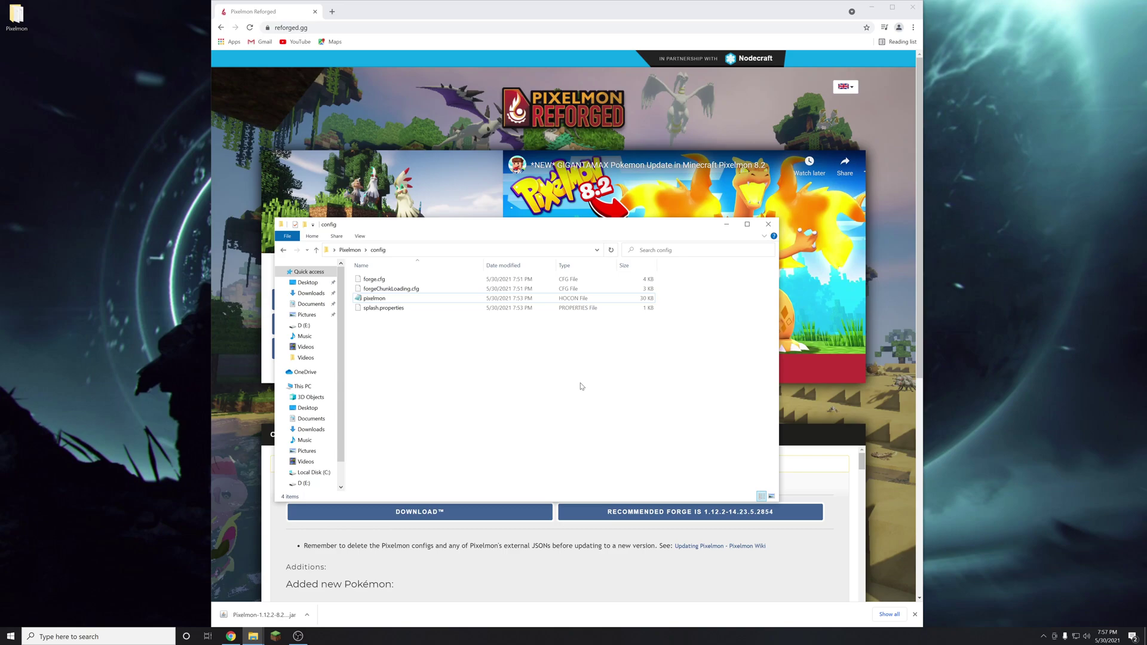